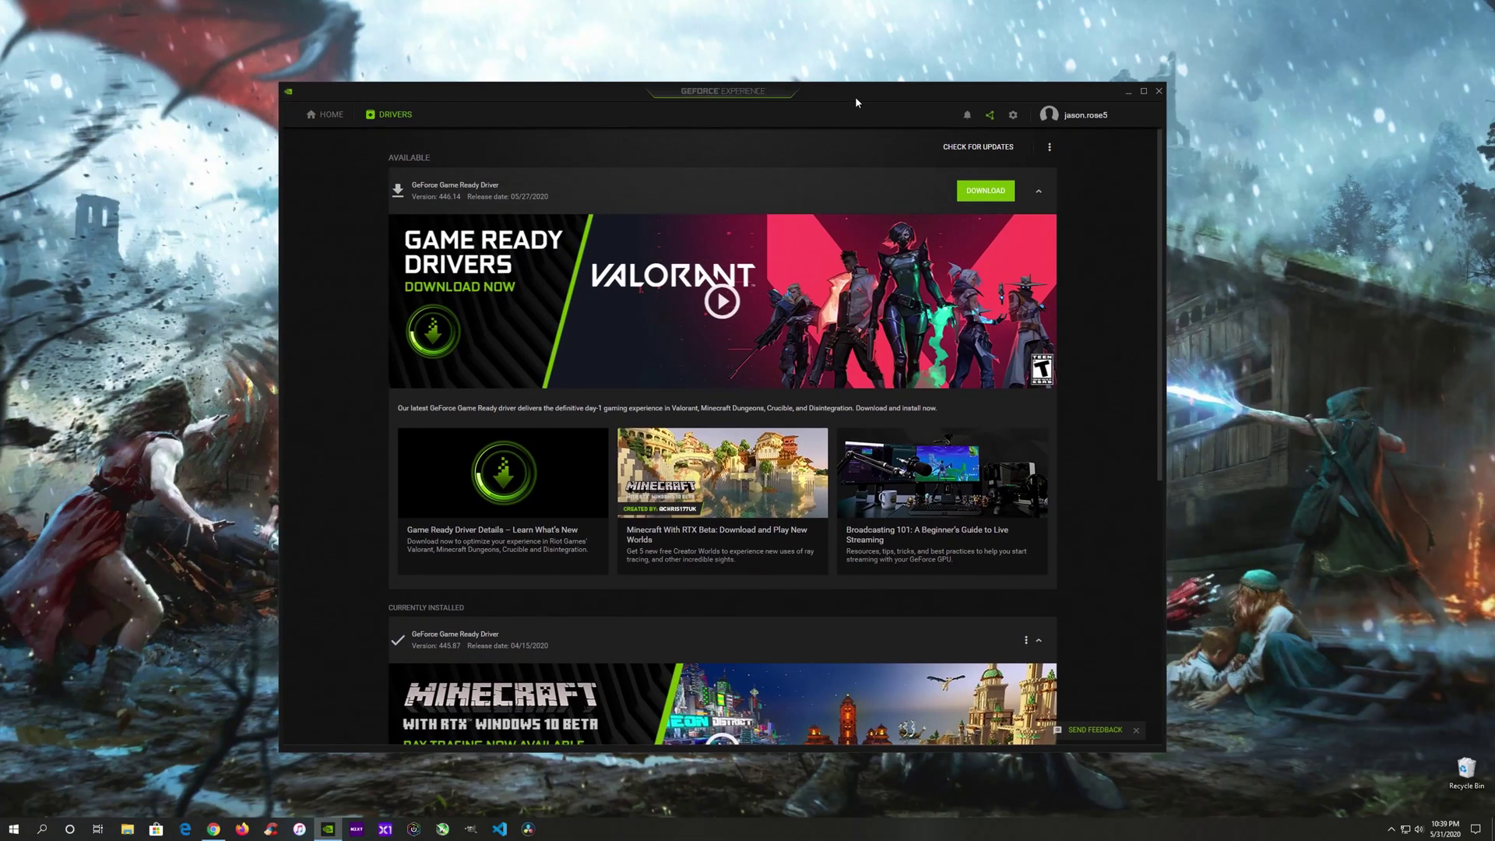
- Nudge the GeForce Experience window slightly, keeping the Home library of games (Fortnite, Minecraft, Overwatch) showing
left_click_drag(856, 98, 848, 103)
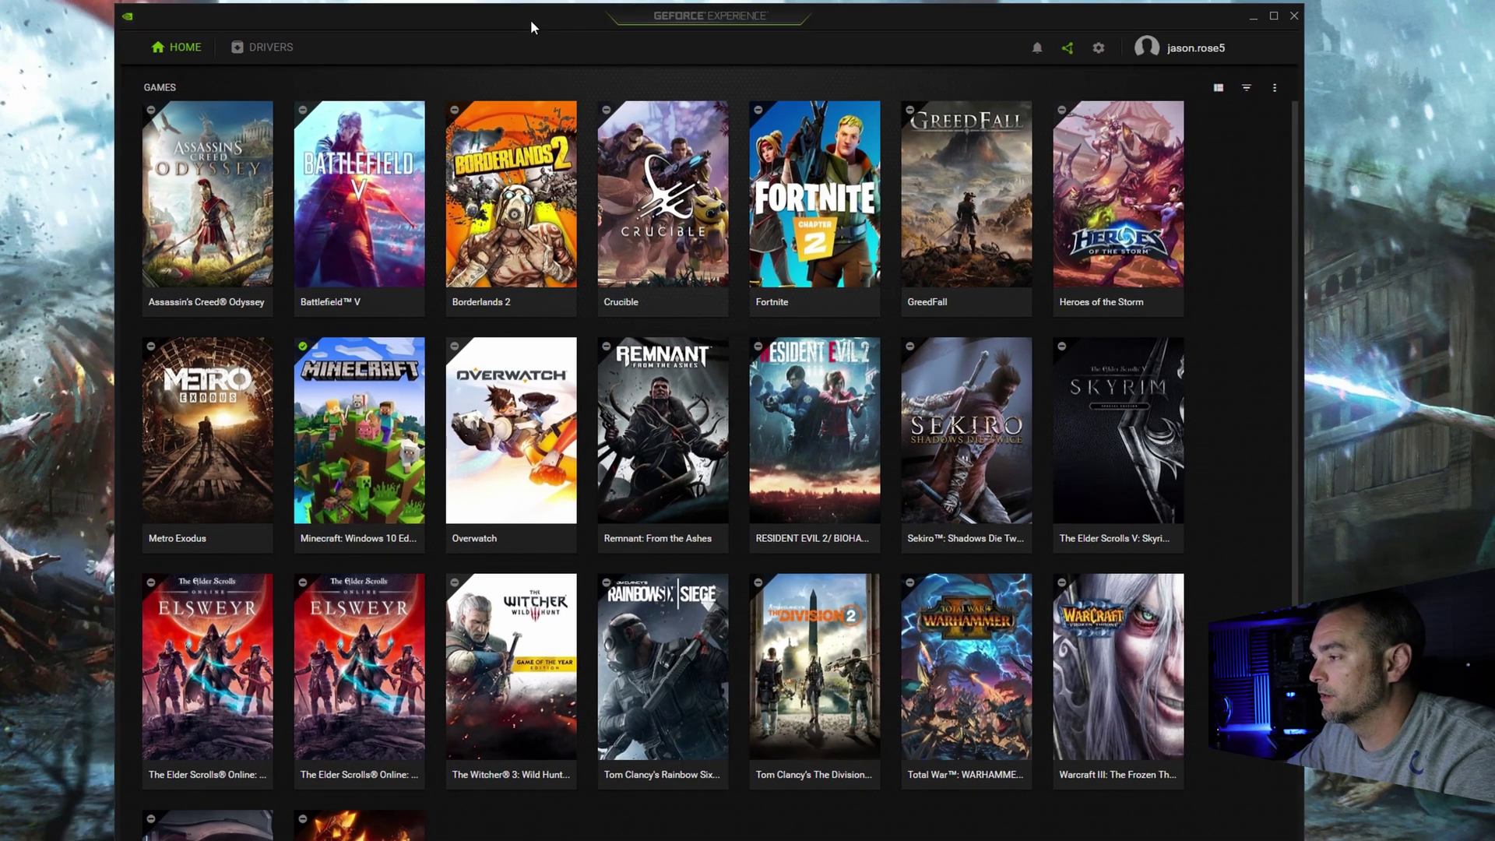
- Show the Drivers page offering 446.14 over installed 445.87, and reposition the window at the screen top
left_click(263, 48)
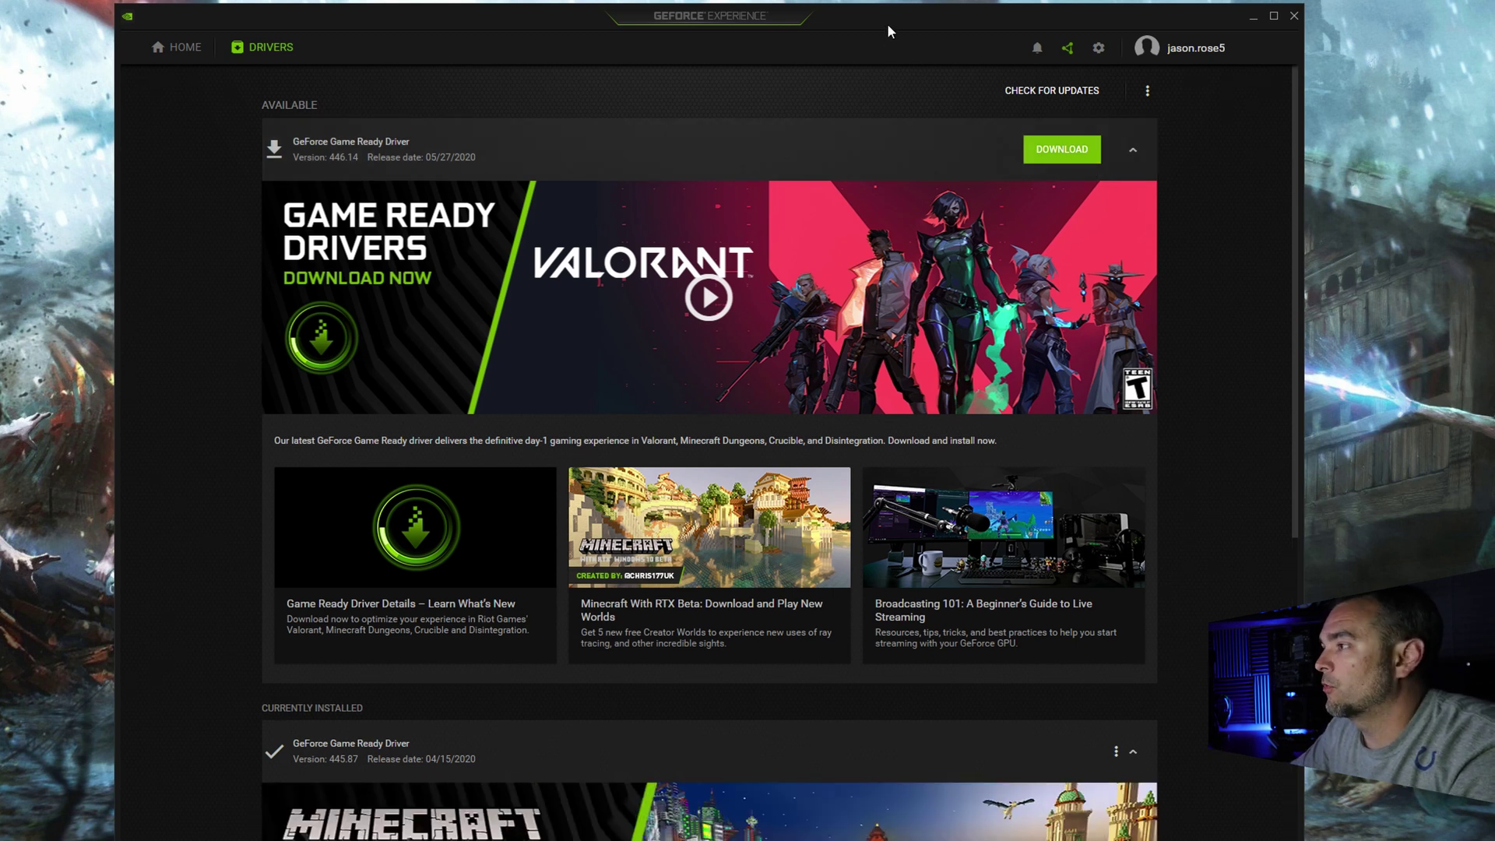
mouse_move(887, 24)
left_mouse_down()
mouse_move(889, 4)
mouse_move(913, 9)
mouse_move(885, 2)
left_mouse_up()
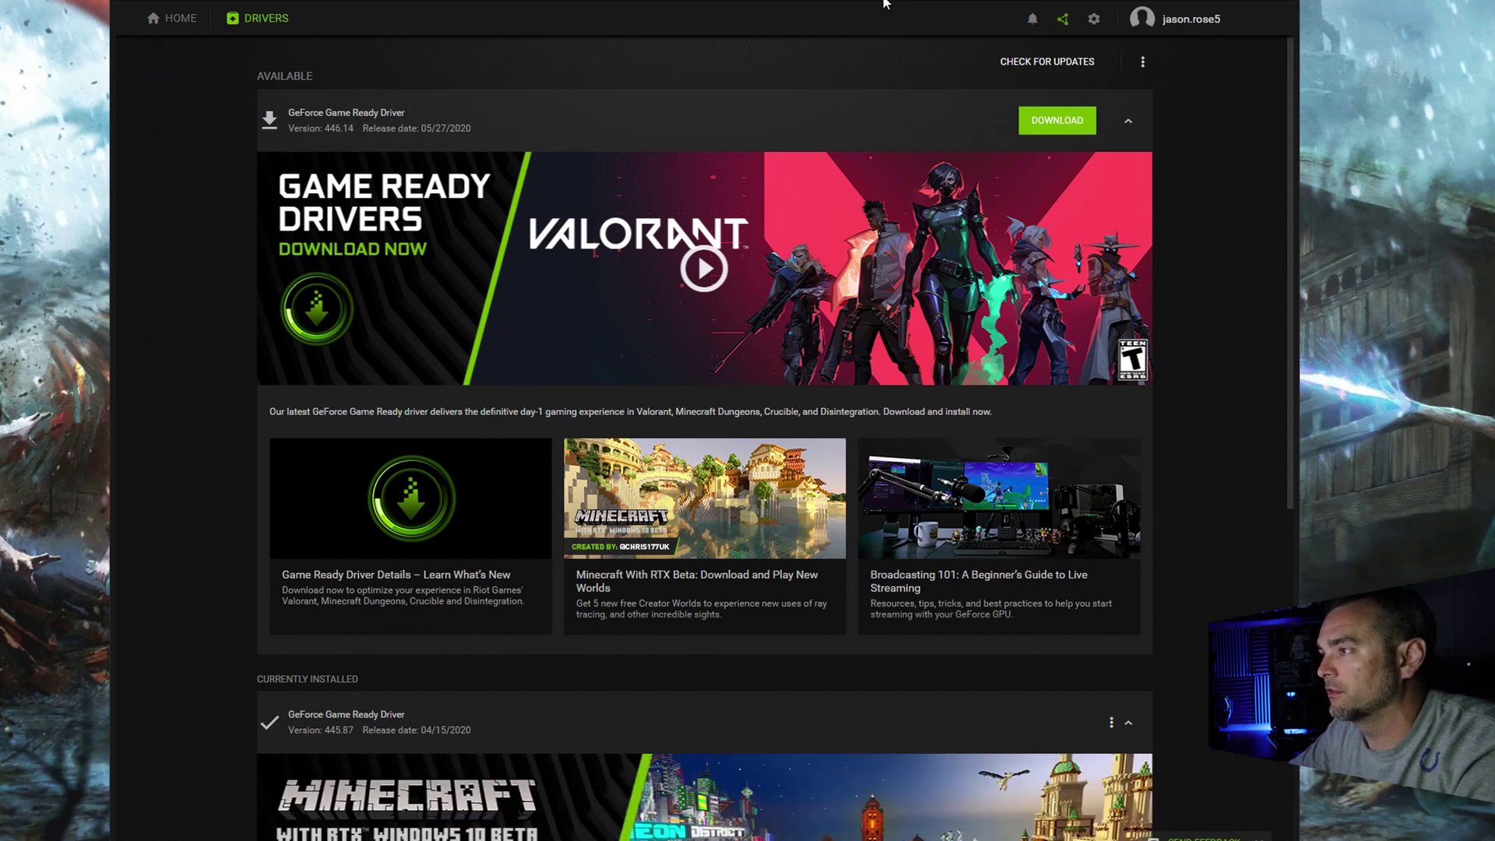
left_click_drag(884, 3, 889, 0)
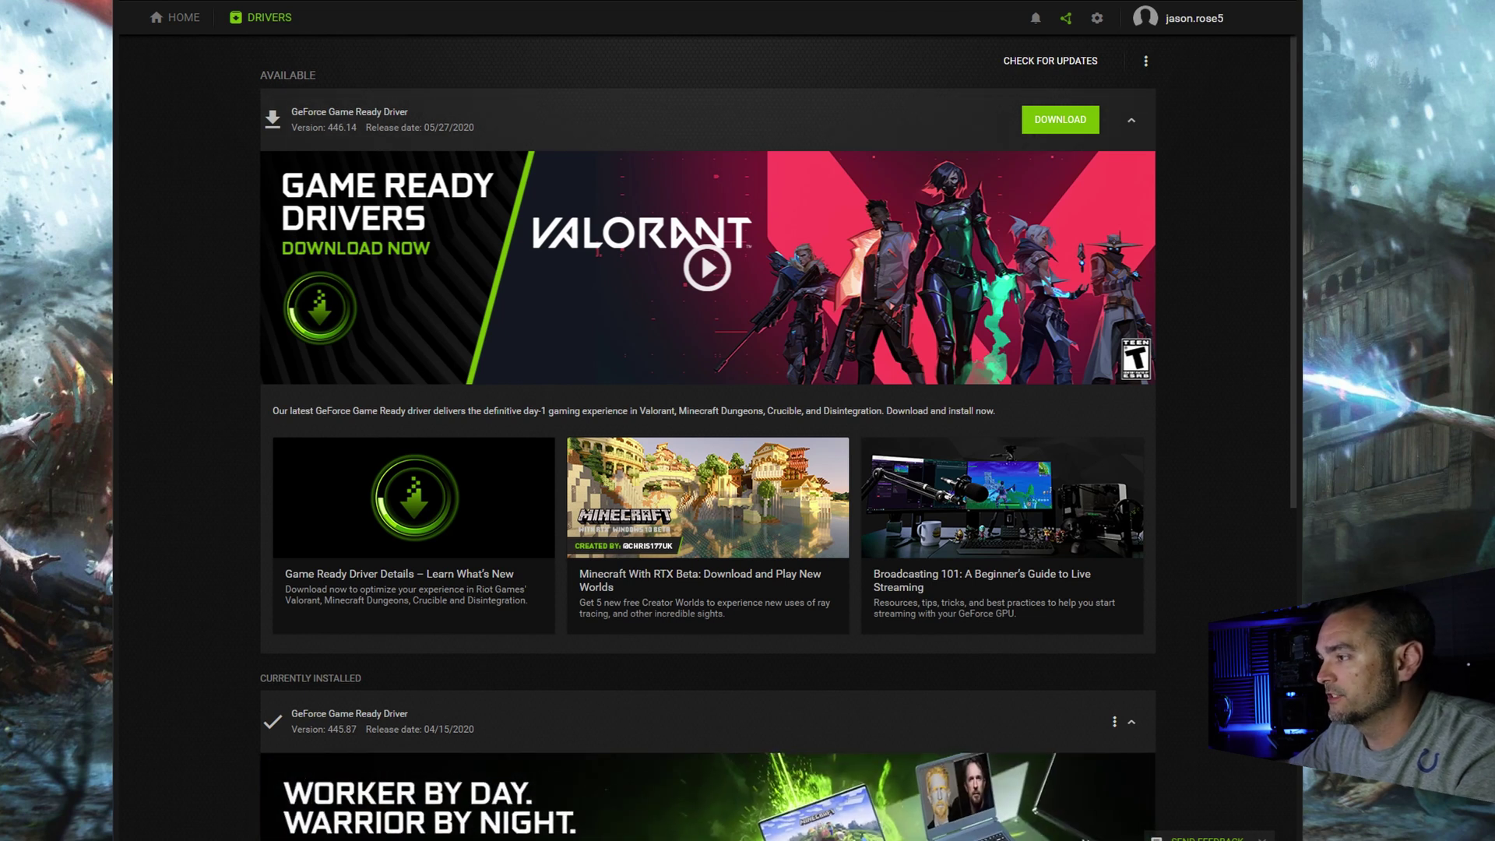
left_click_drag(933, 1, 982, 9)
- Check in NVIDIA Control Panel's System Information that the driver is 445.87, then close it
left_click(1305, 3)
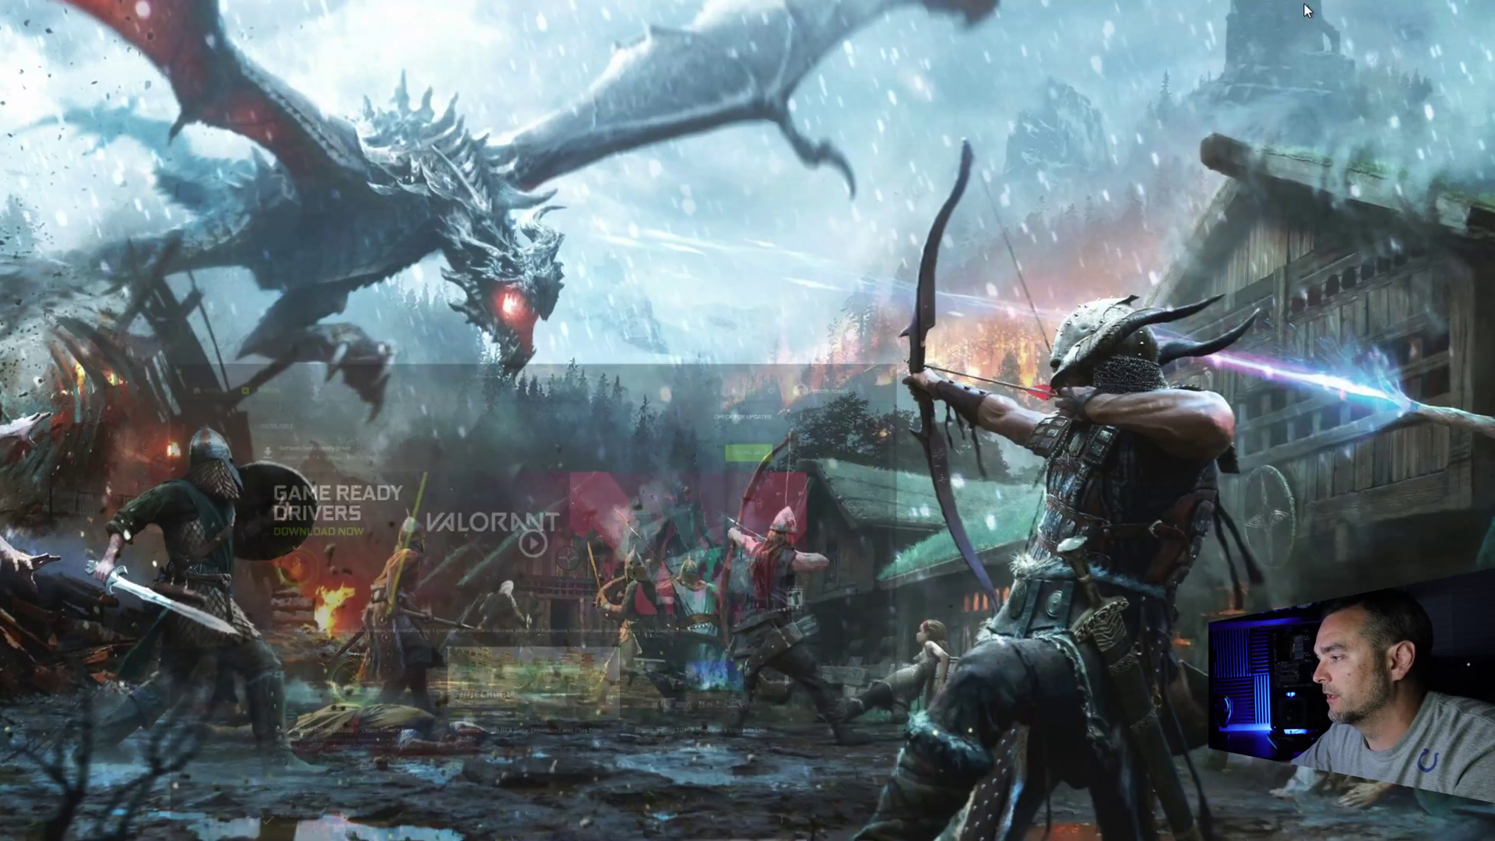
right_click(676, 540)
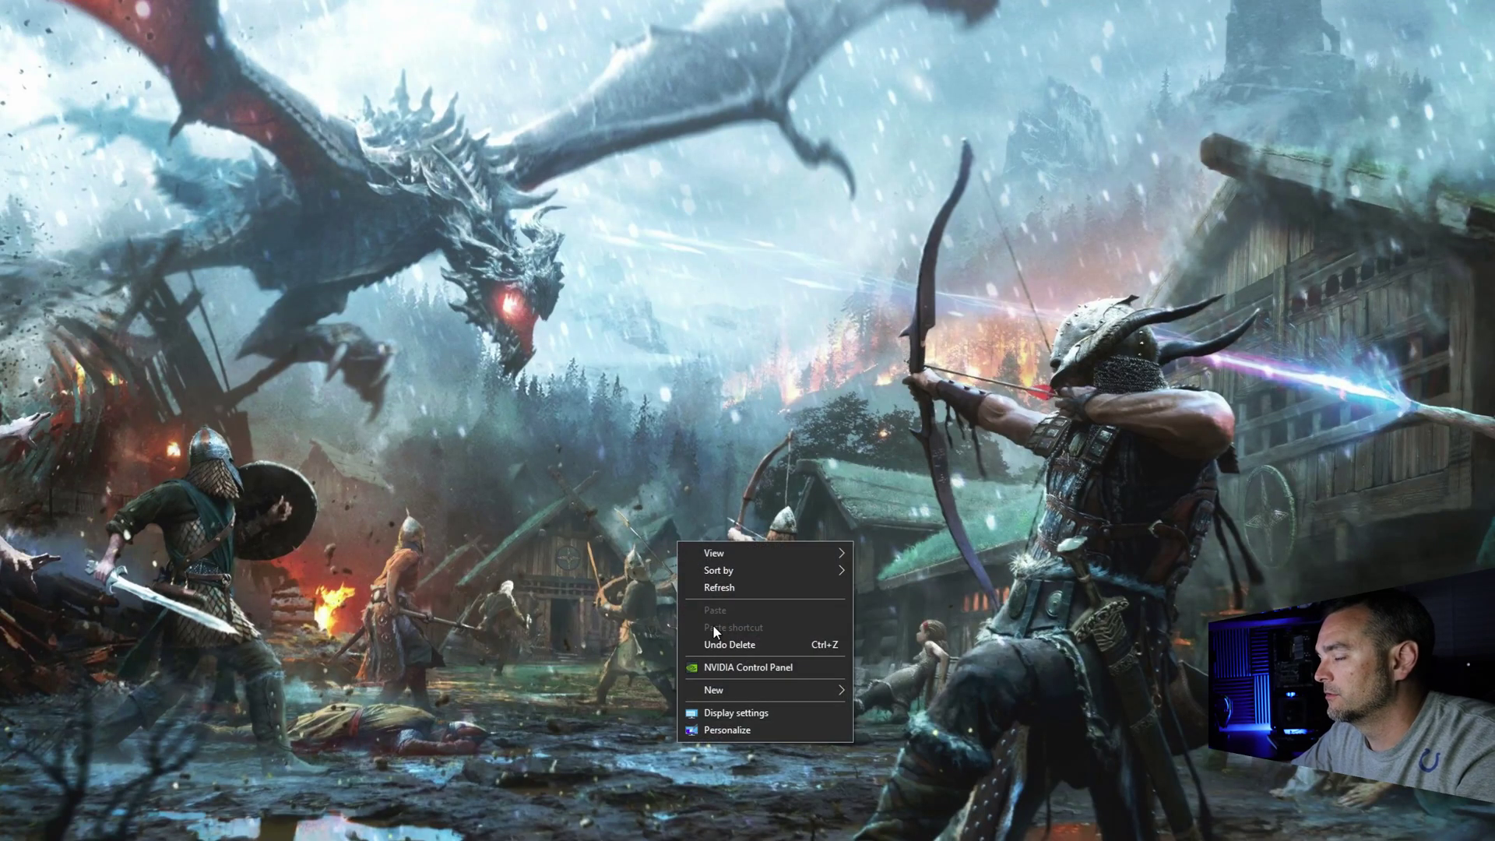
left_click(716, 663)
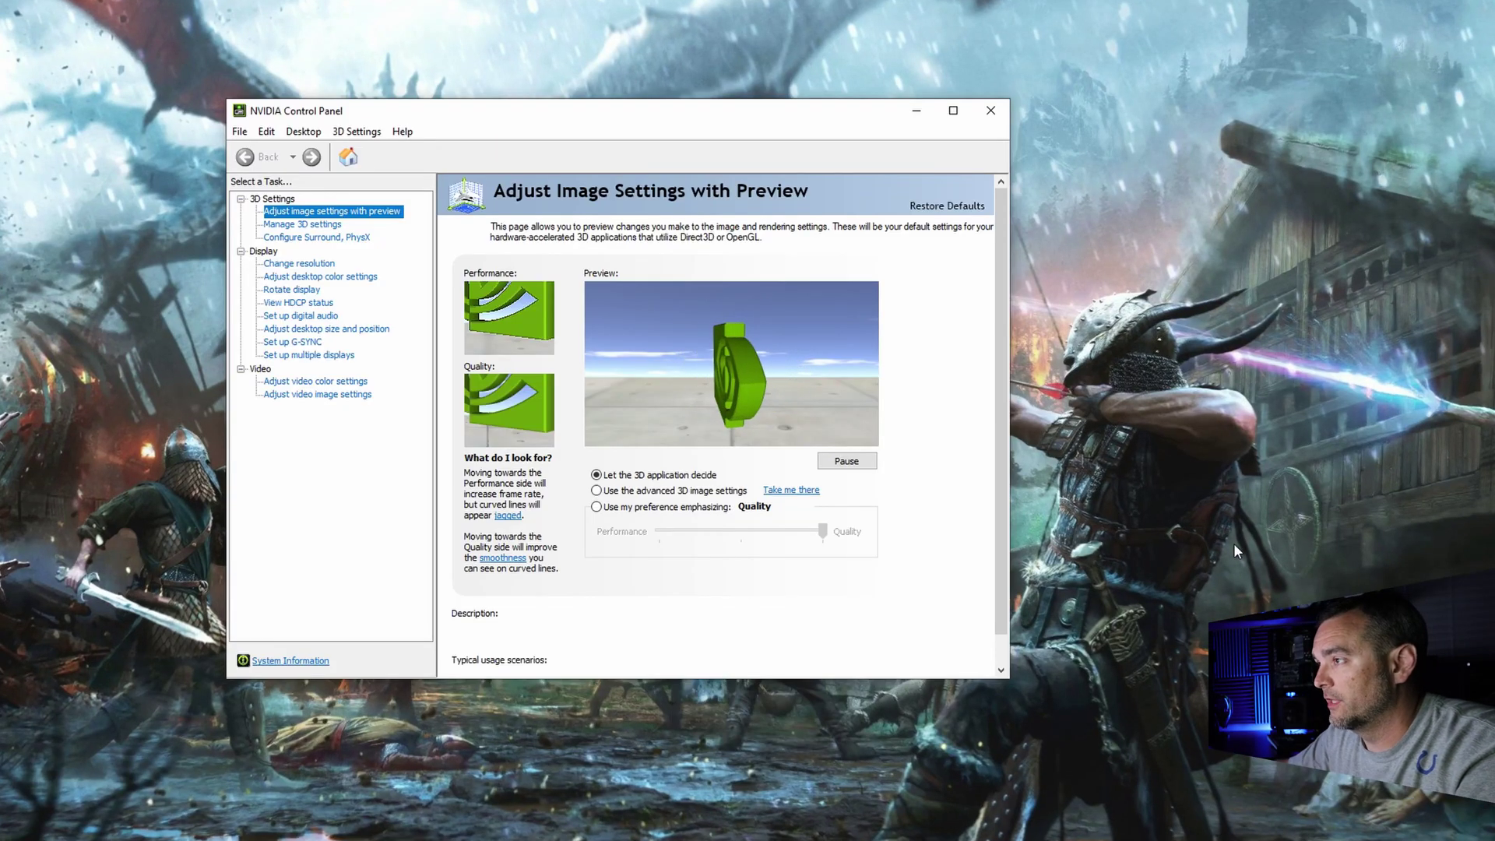
left_click(403, 132)
left_click(457, 191)
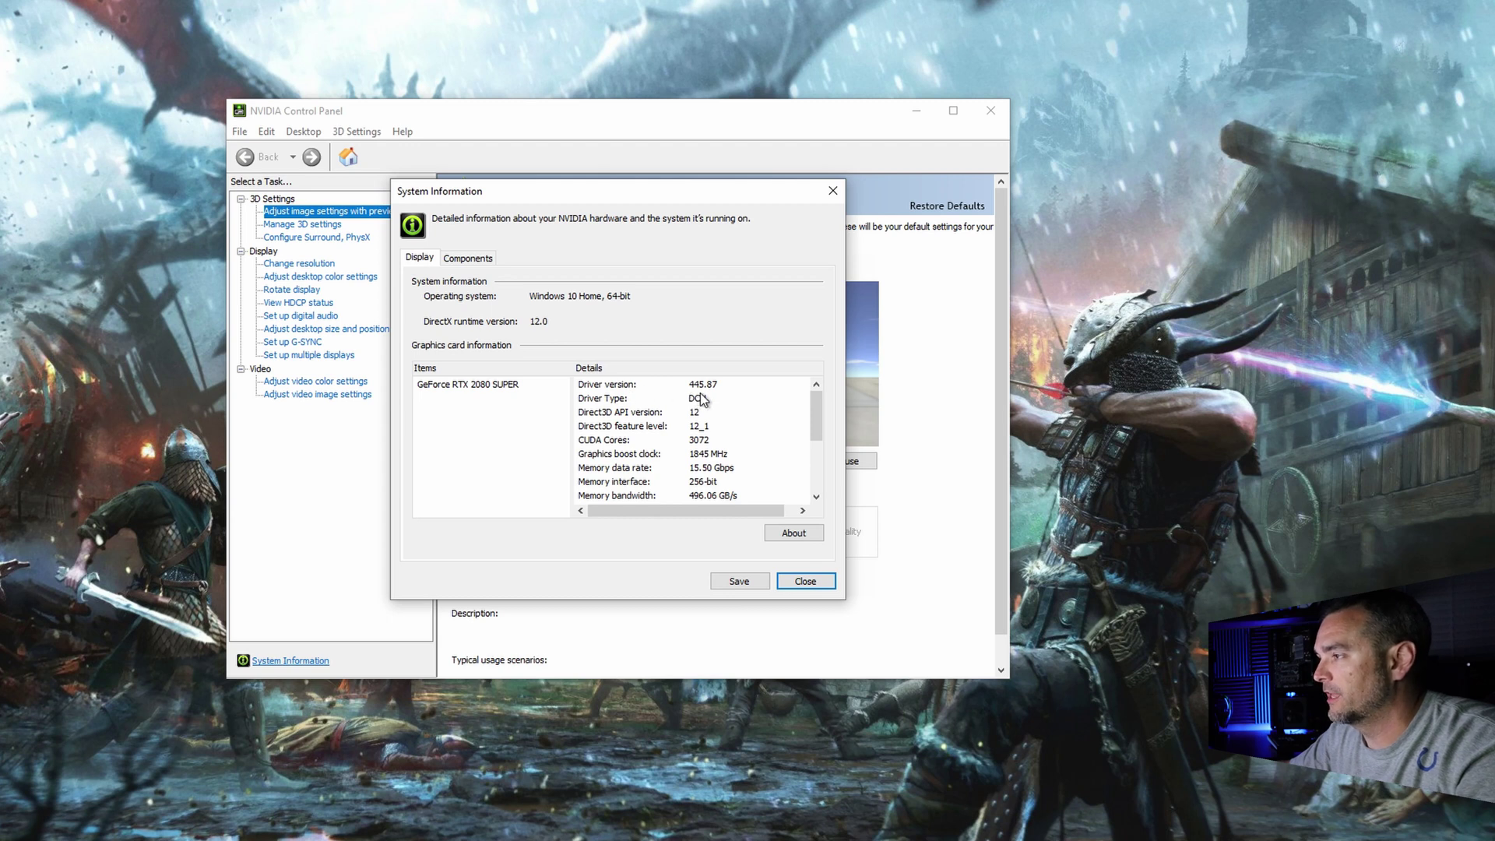
left_click(805, 584)
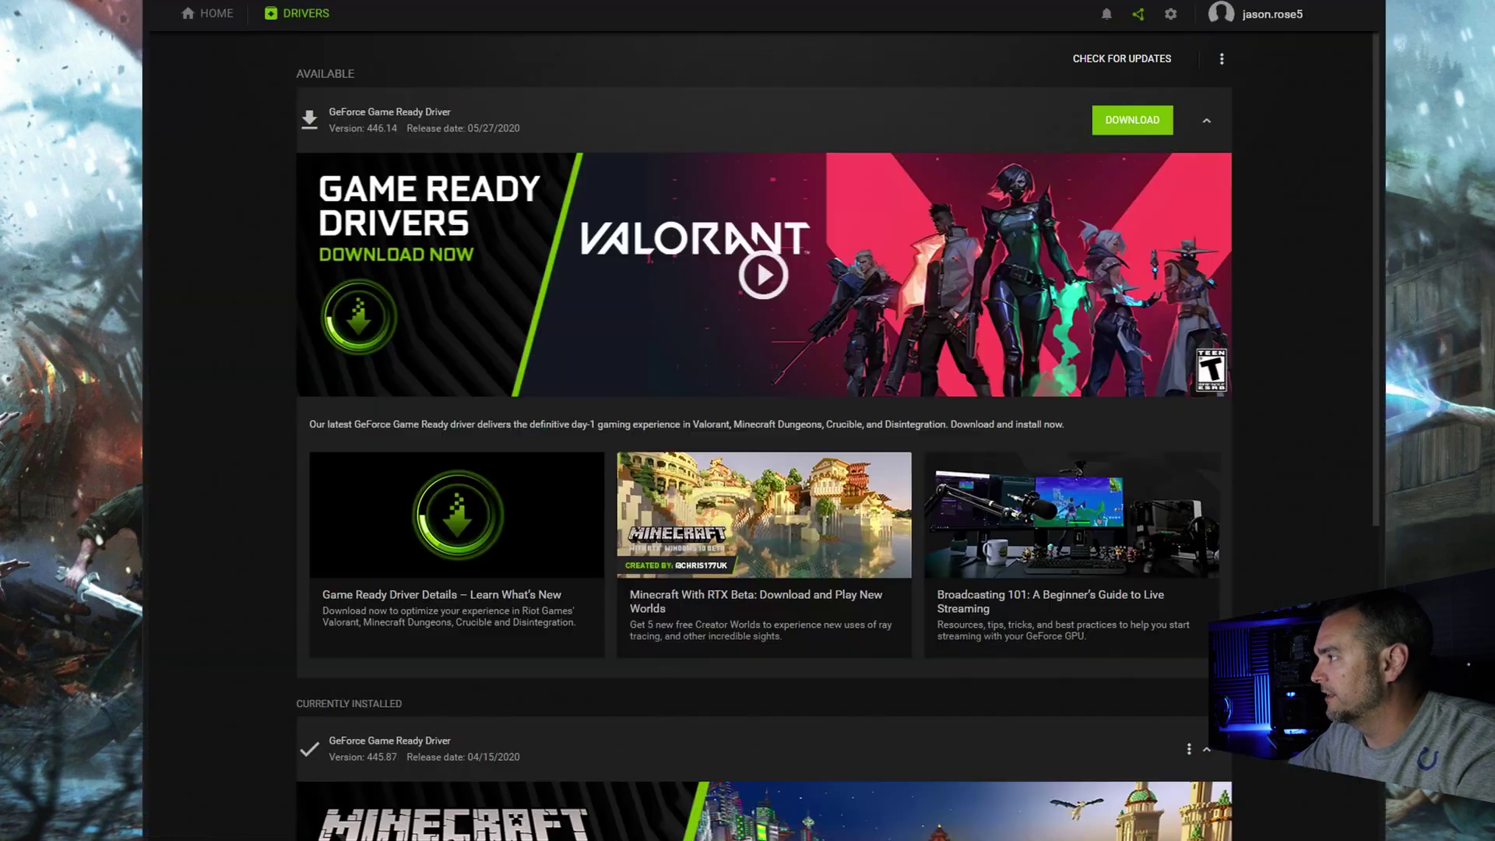
- Open GeForce Experience settings to view the My Rig details and the feature list
left_click(1173, 22)
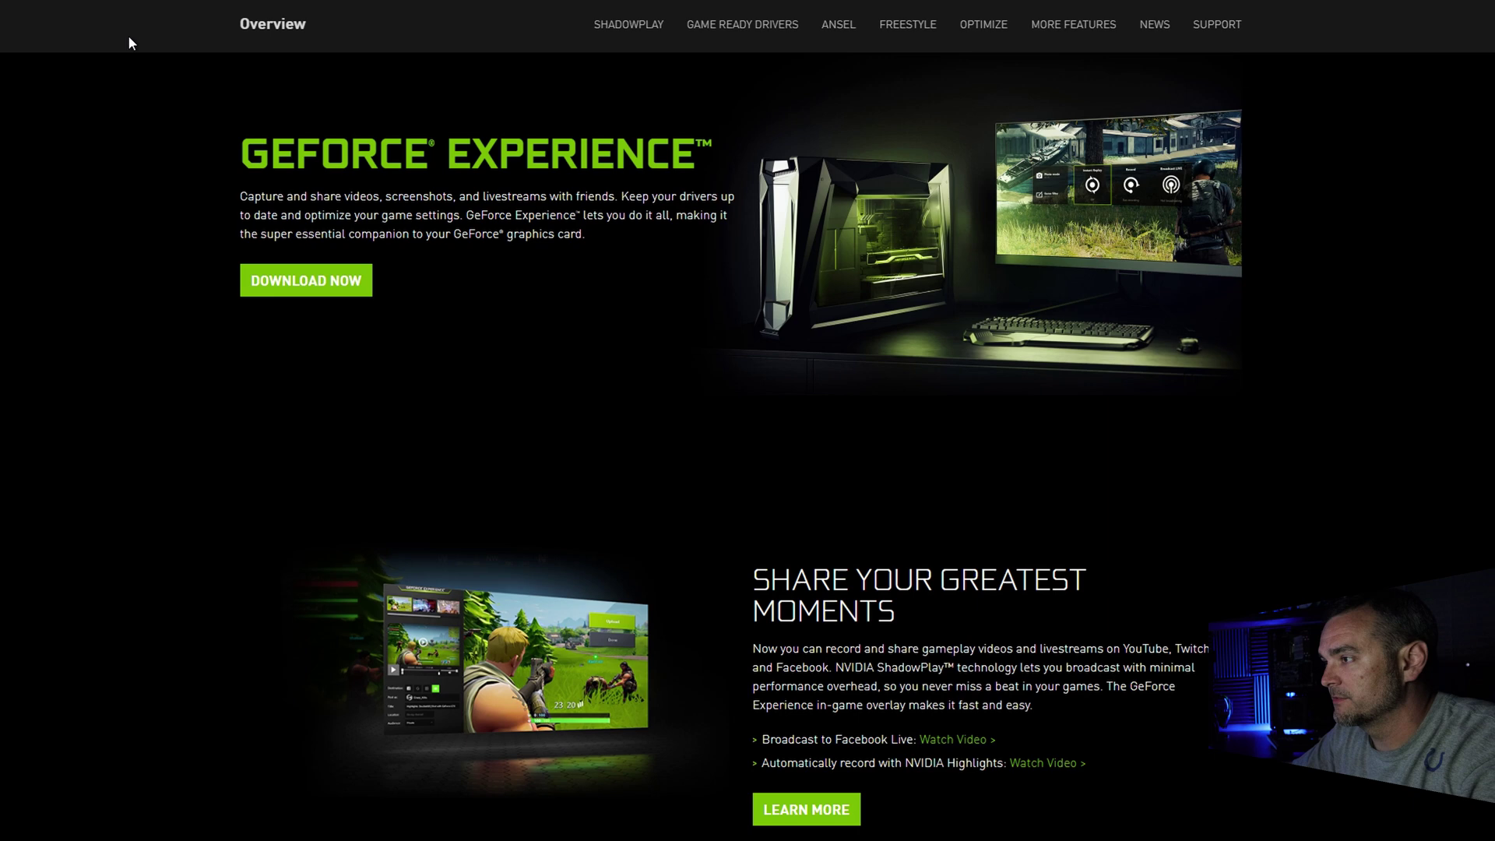
- Choose DOWNLOAD NOW on the GeForce Experience overview page to get the app
left_click(335, 289)
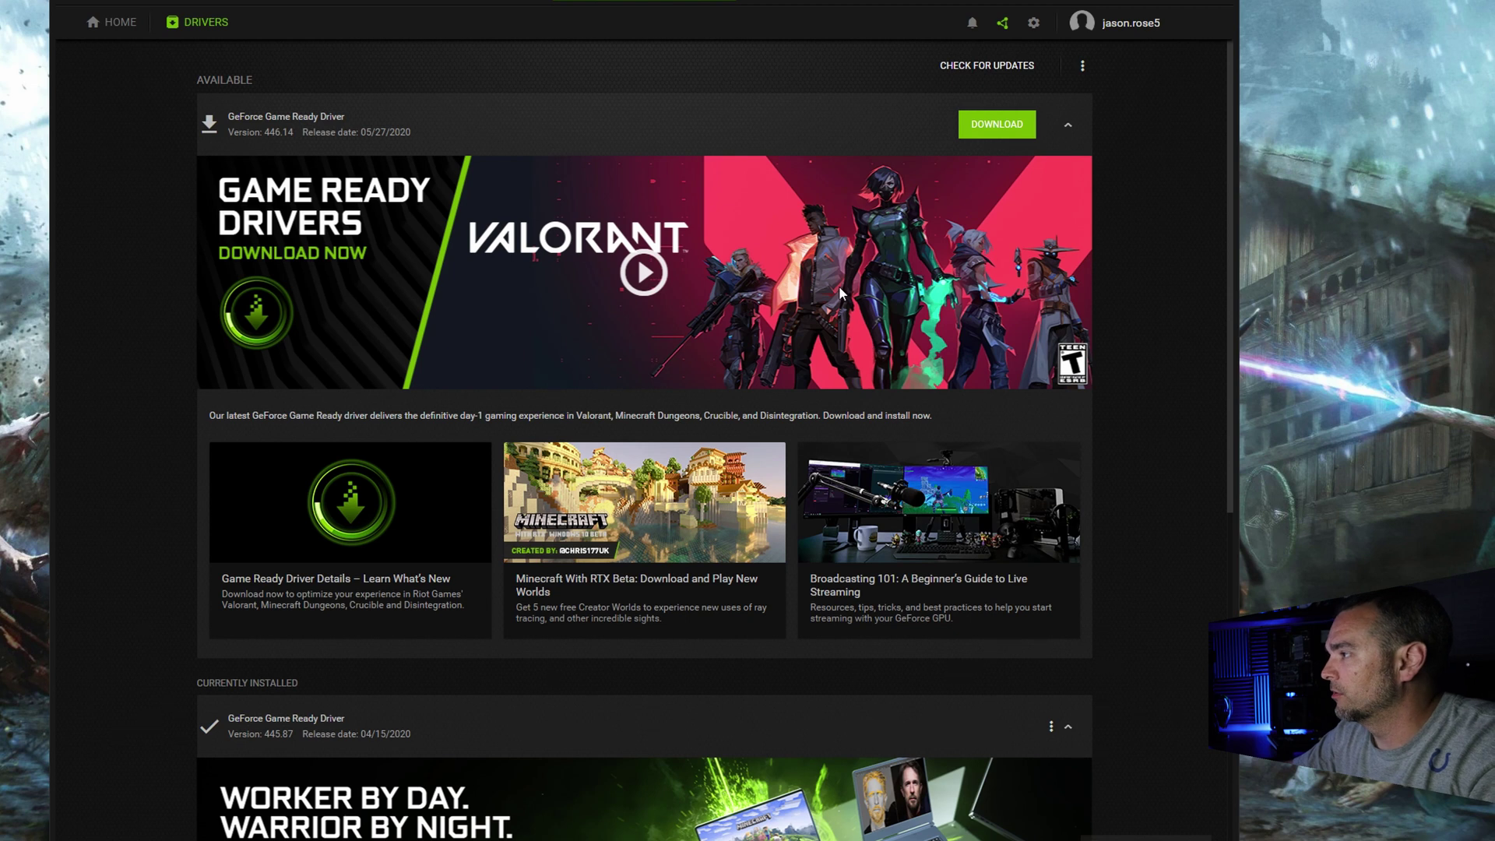
- Download GeForce Game Ready Driver 446.14, released 05/27/2020
left_click(997, 124)
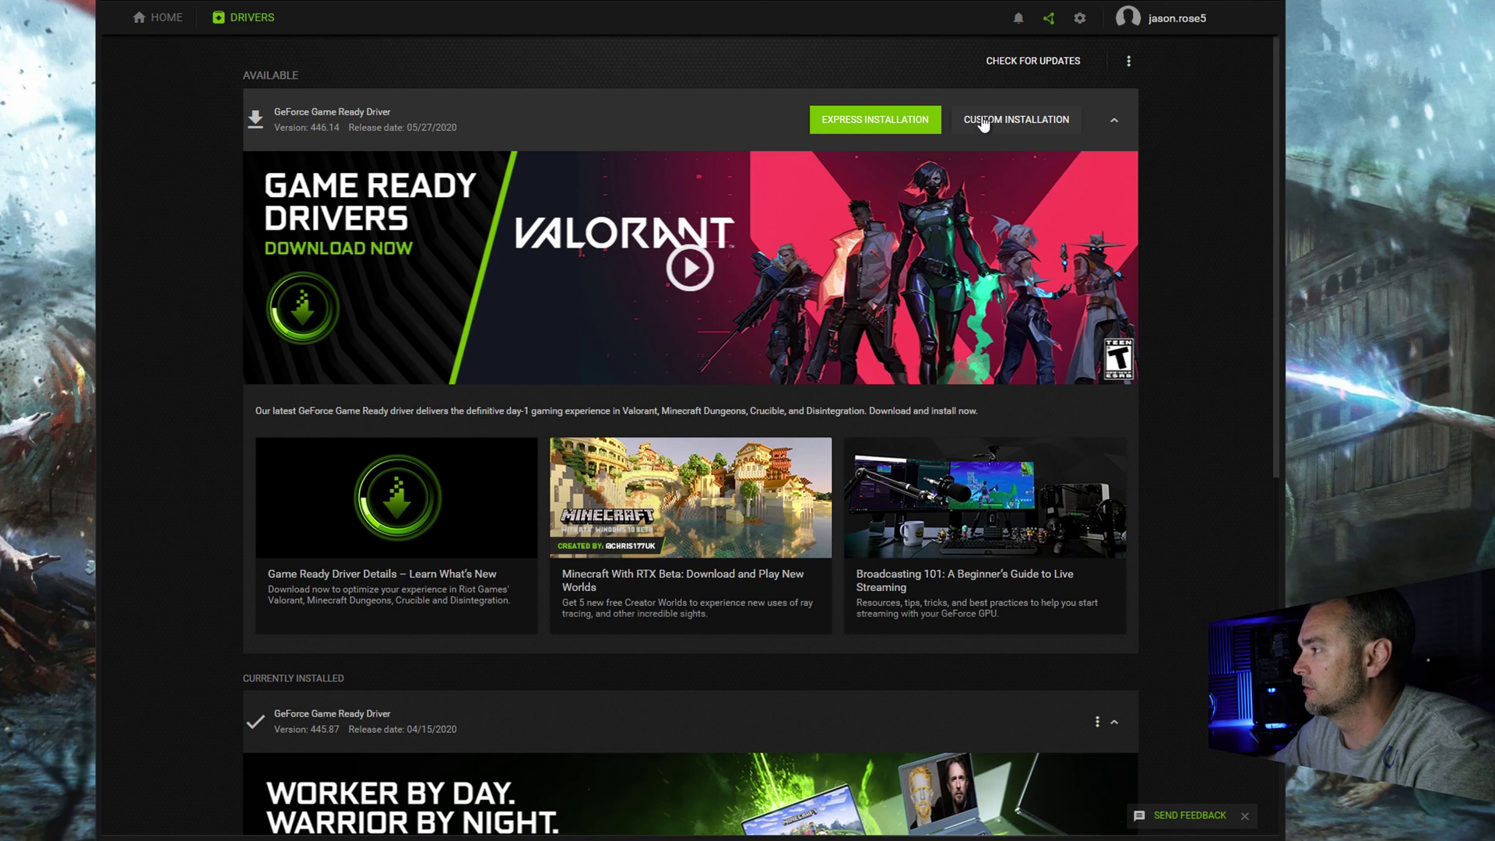
- Run Express Installation of driver 446.14 and approve the User Account Control prompt
left_click(894, 129)
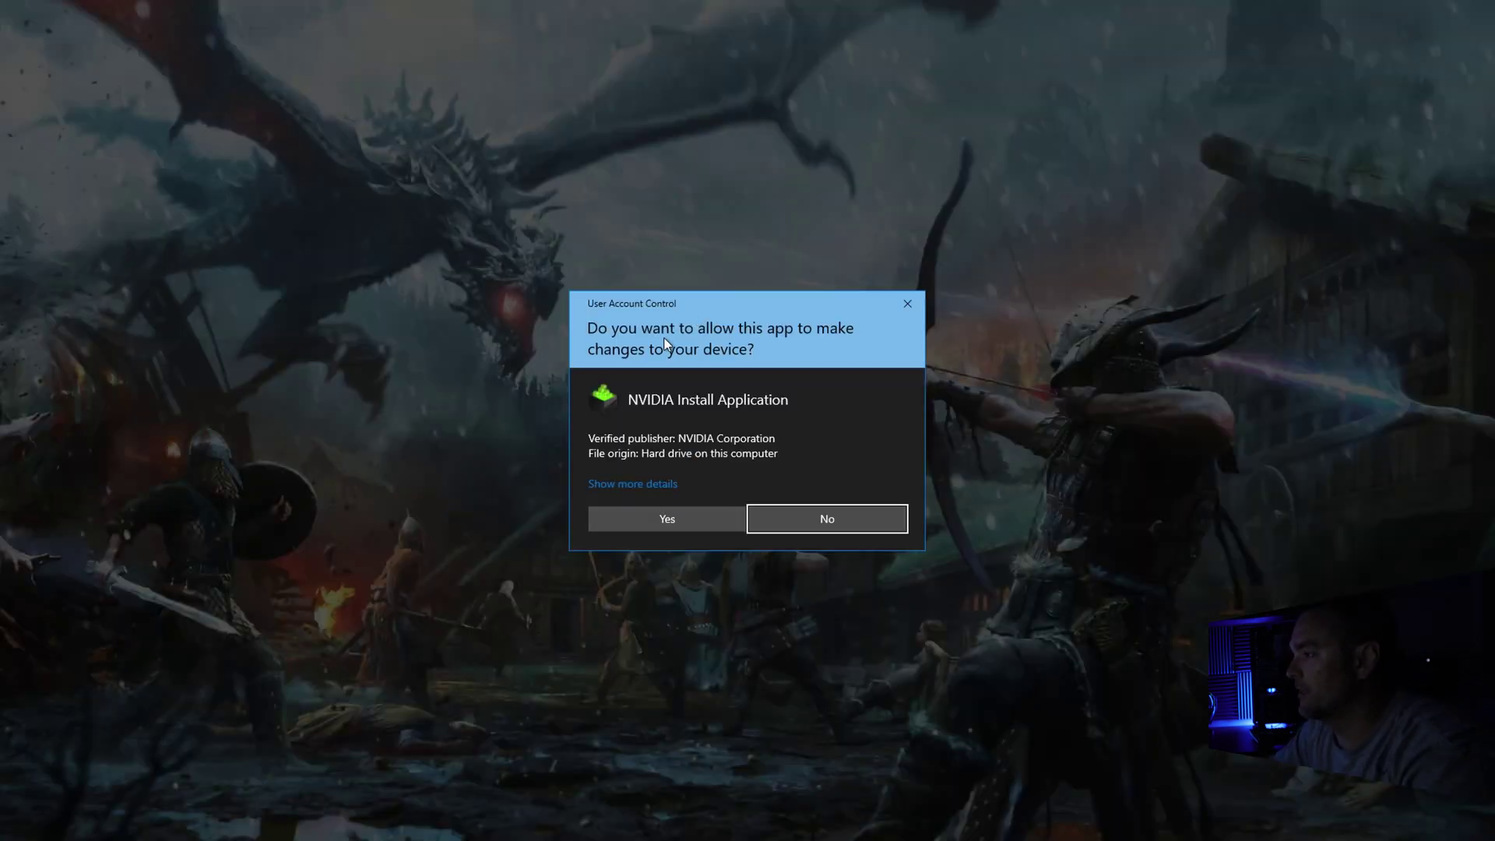
left_click(643, 524)
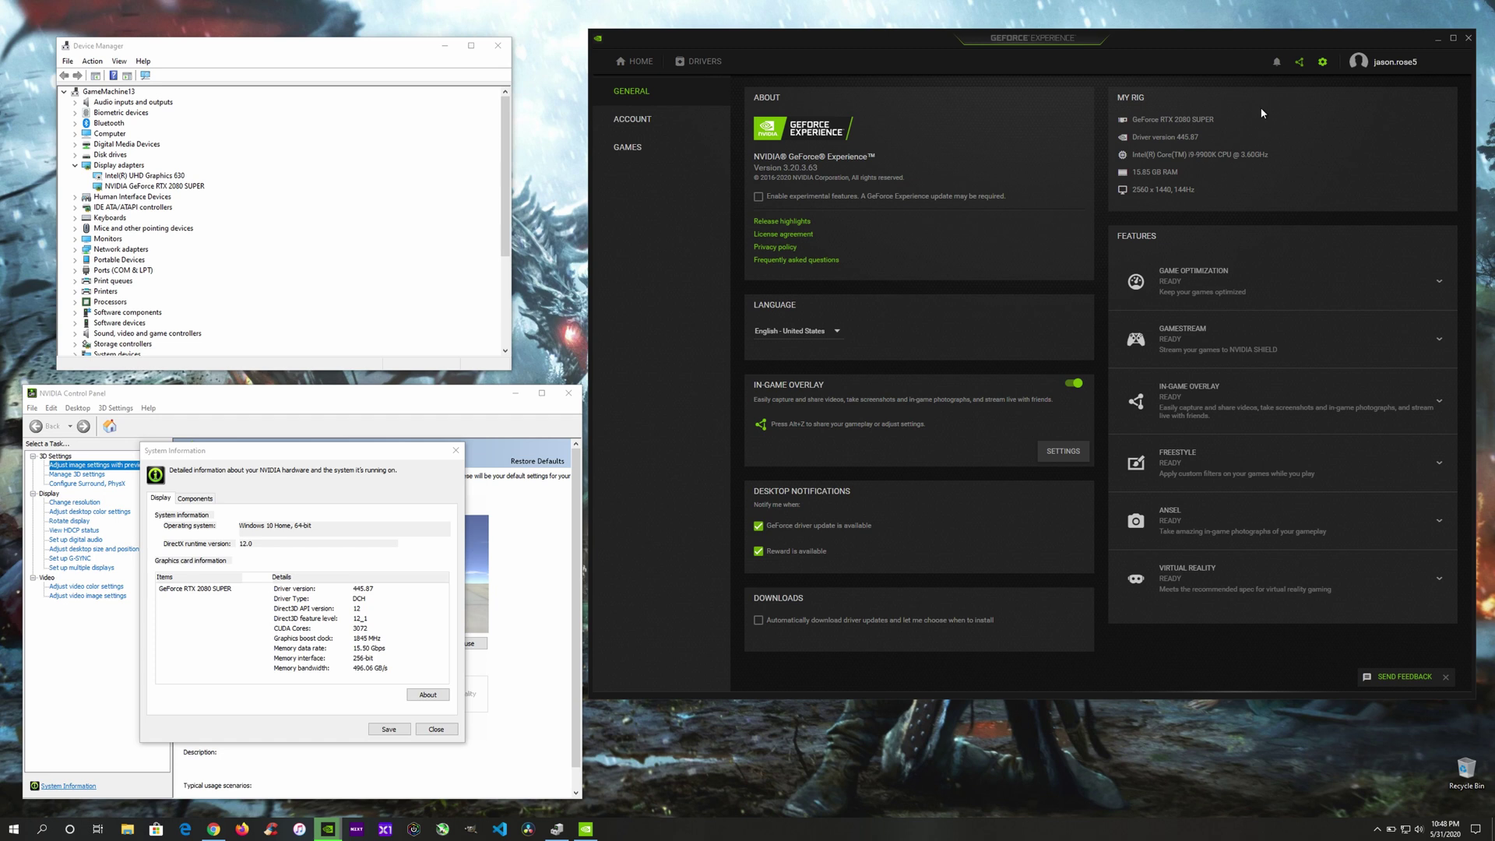
- Reposition the GeForce Experience and Device Manager windows, then close Device Manager
left_click_drag(864, 45, 879, 68)
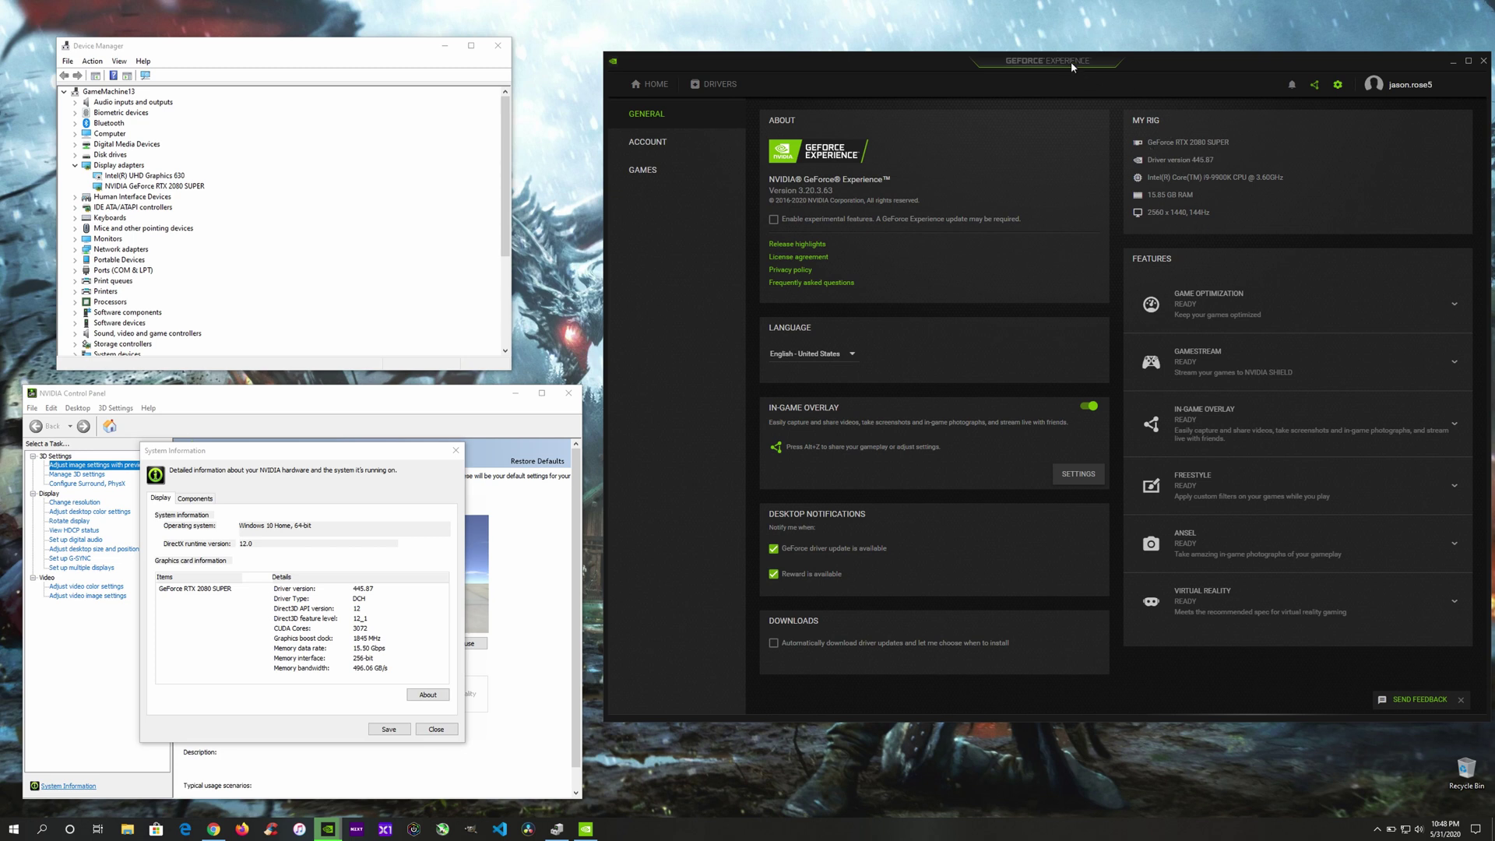
left_click_drag(1071, 62, 1078, 62)
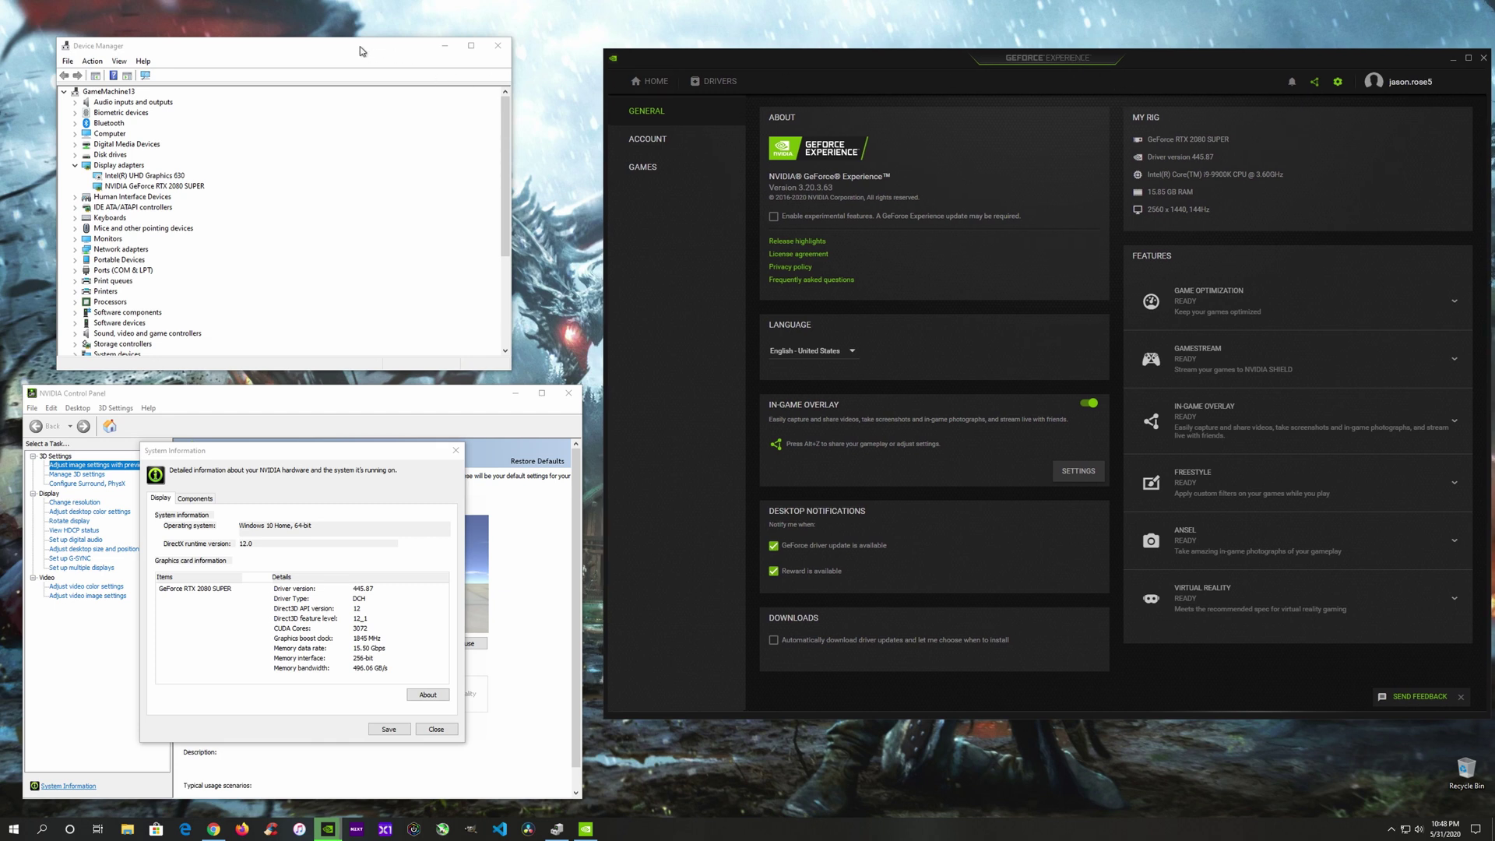
left_click_drag(361, 50, 384, 51)
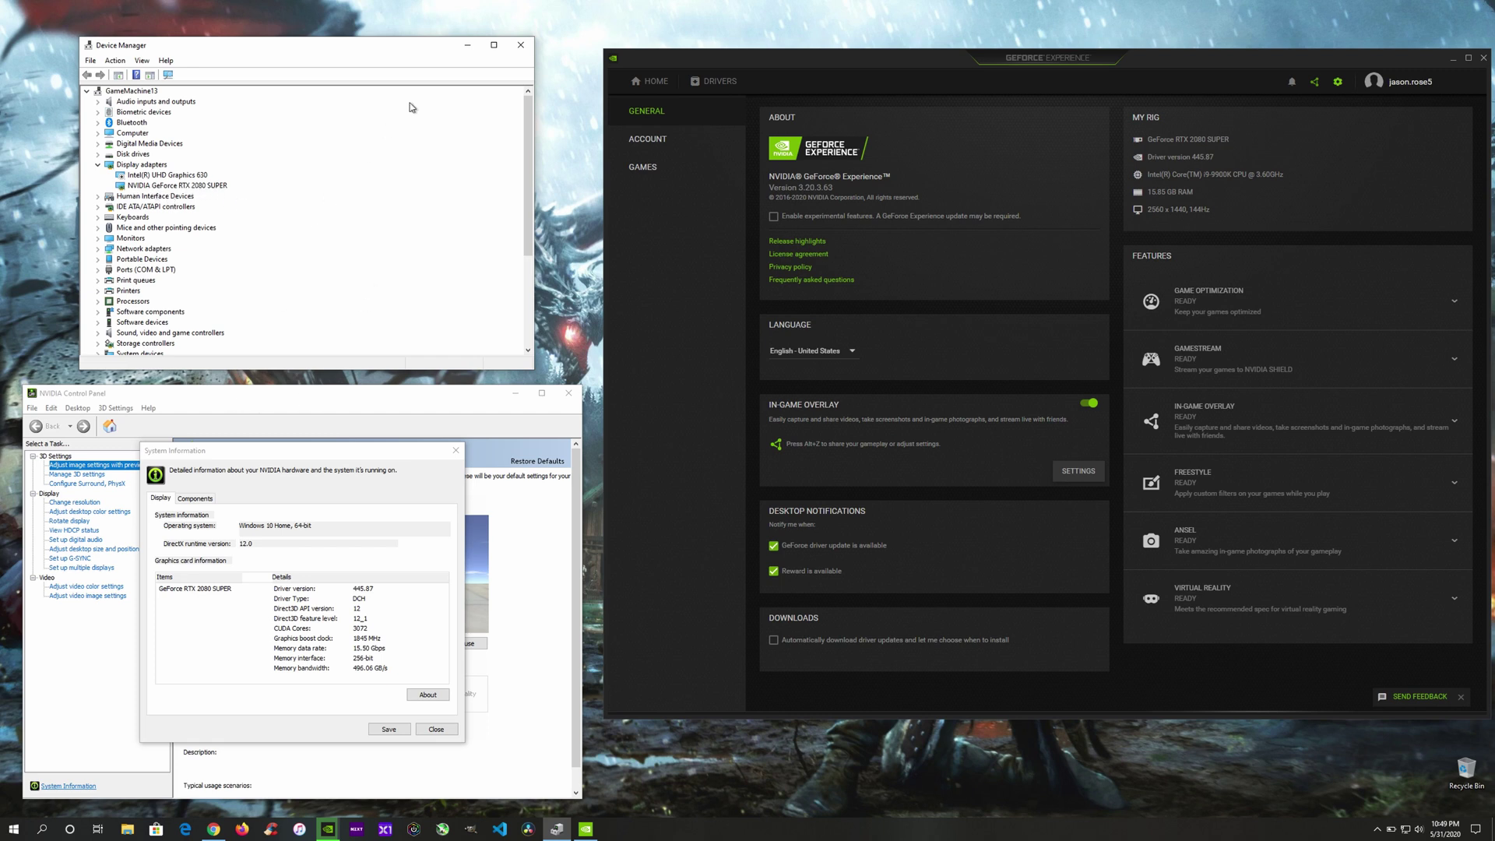
left_click(521, 45)
- Return to NVIDIA System Information from the desktop menu and focus the graphics card details list
right_click(307, 201)
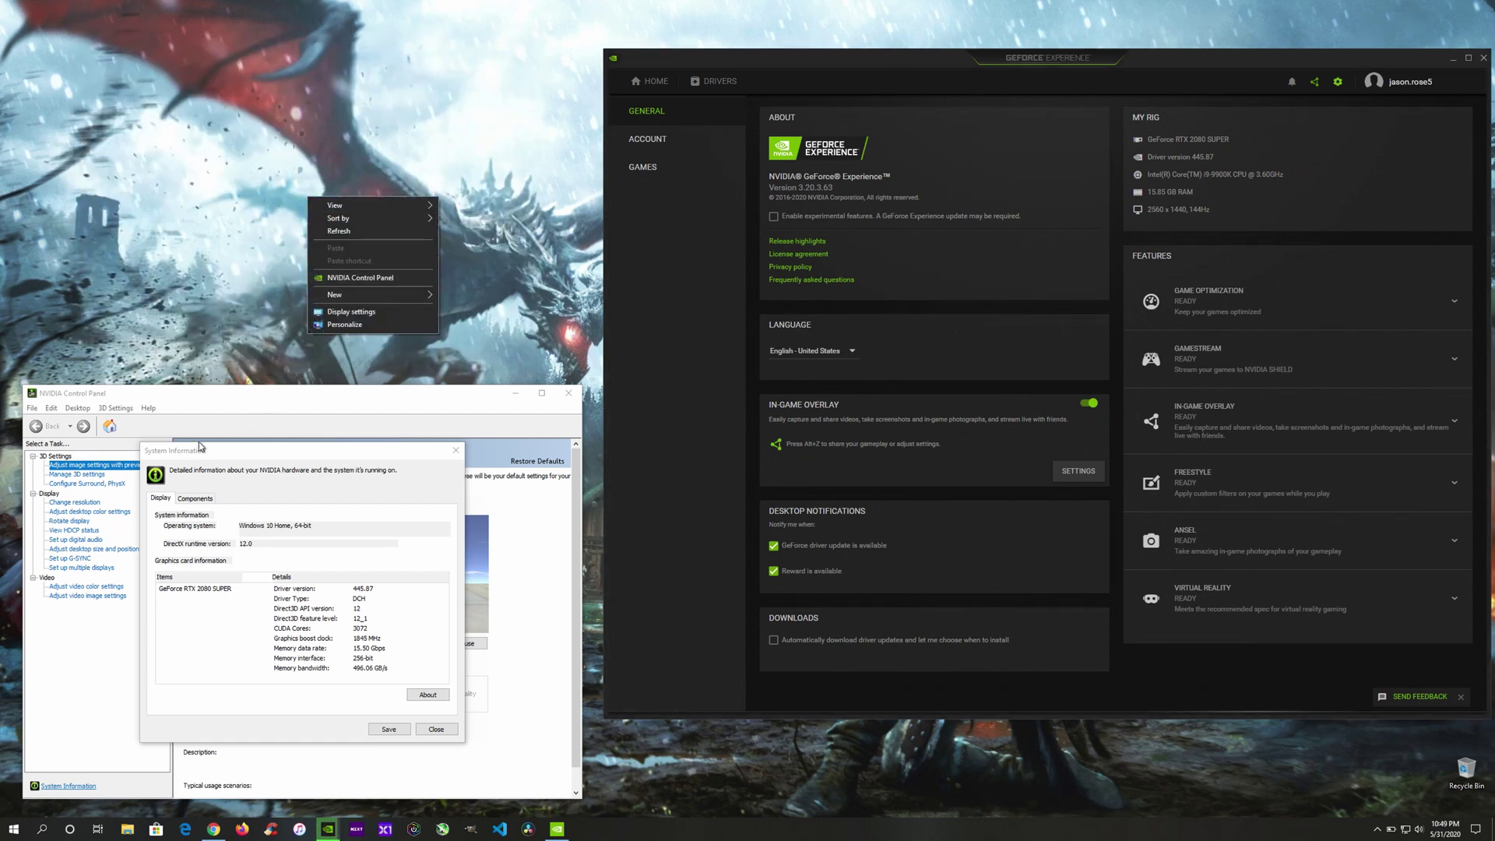
left_click(161, 402)
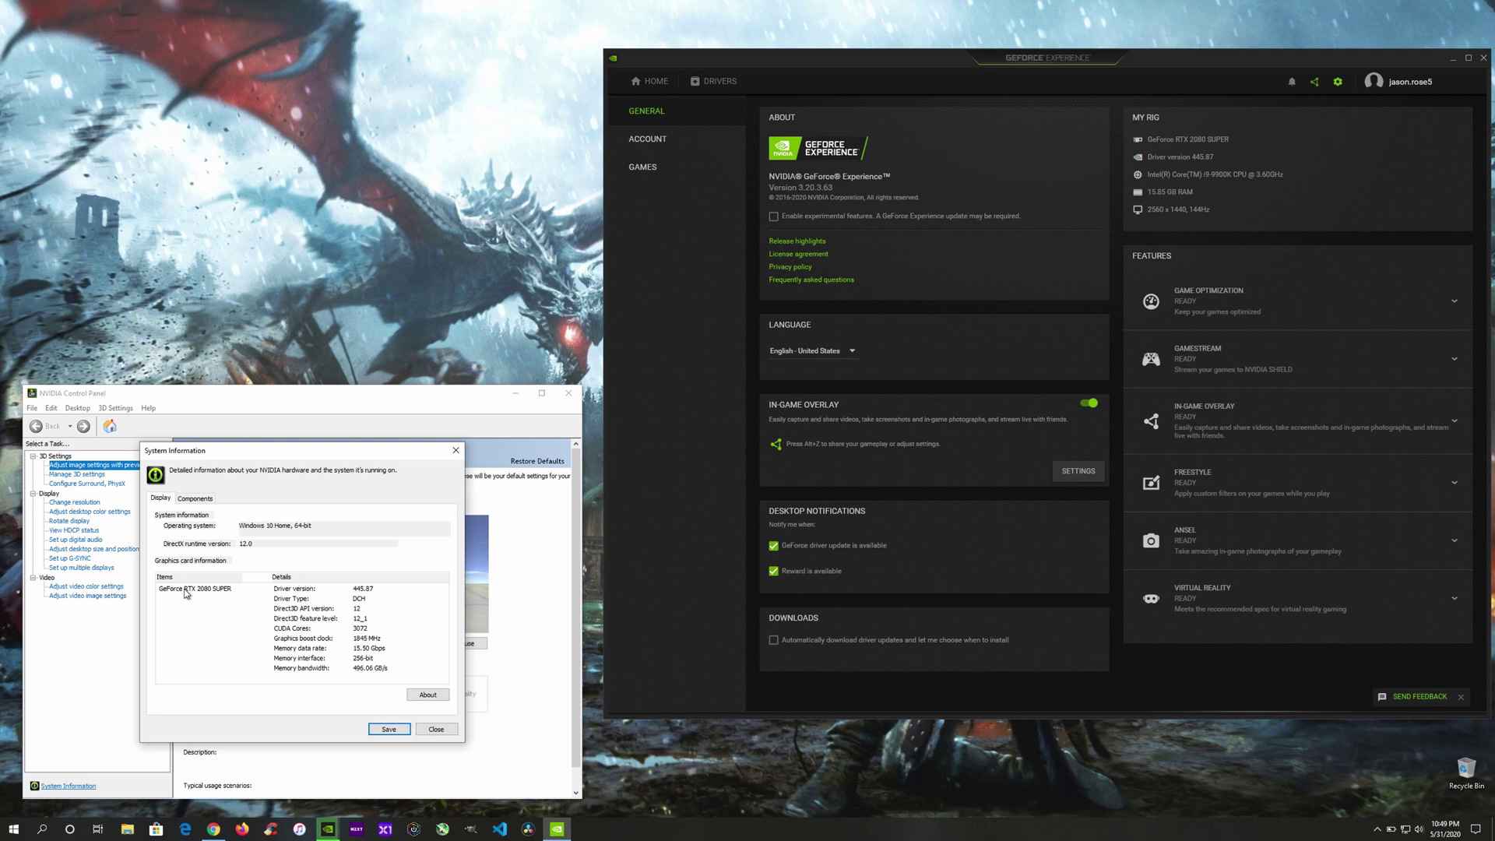
left_click(165, 591)
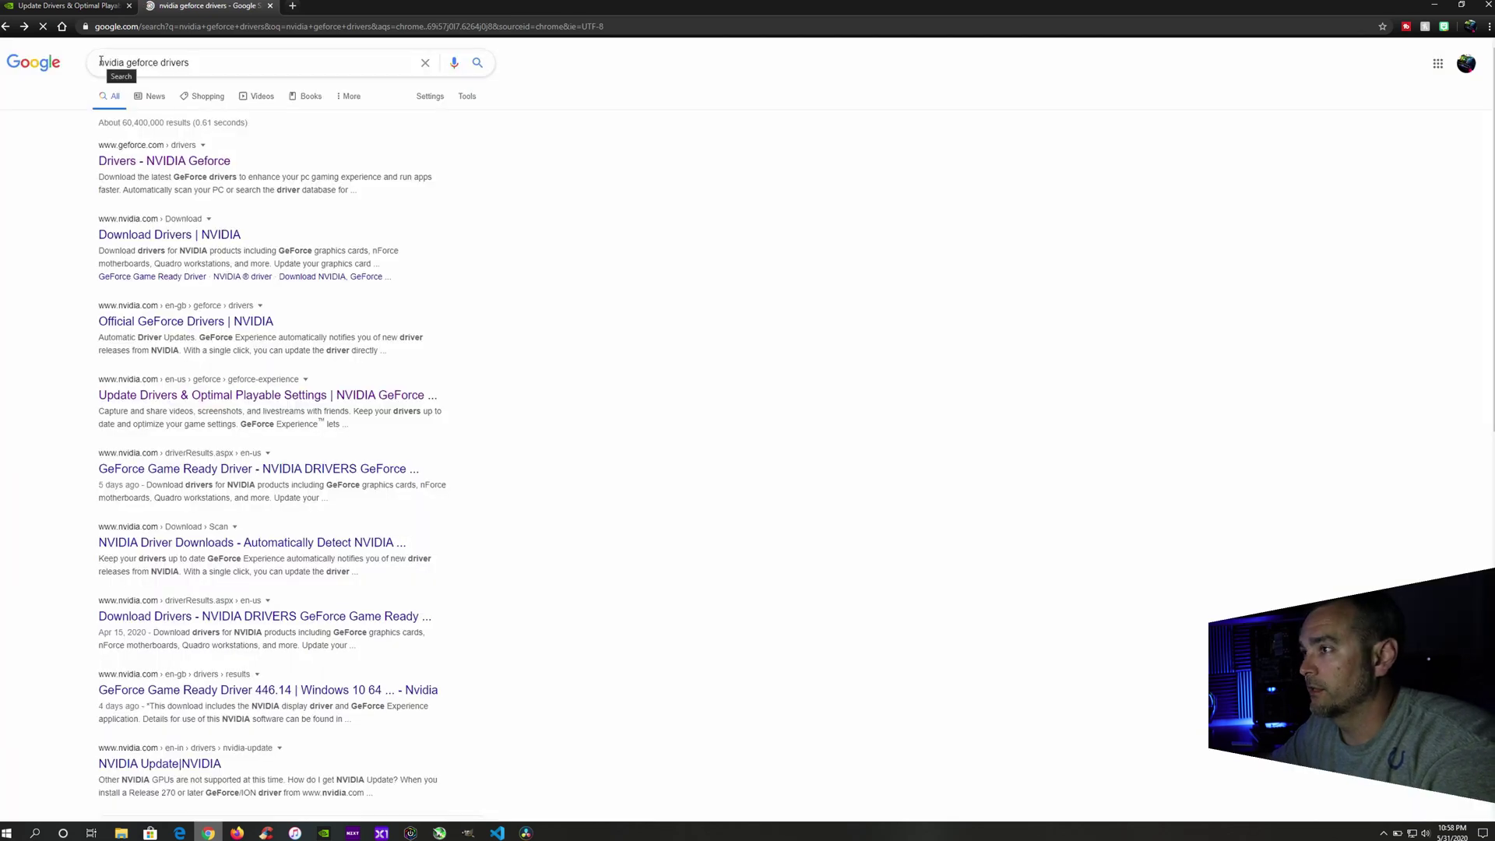
- Open the 'Drivers - NVIDIA Geforce' result from the Google search
left_click(169, 163)
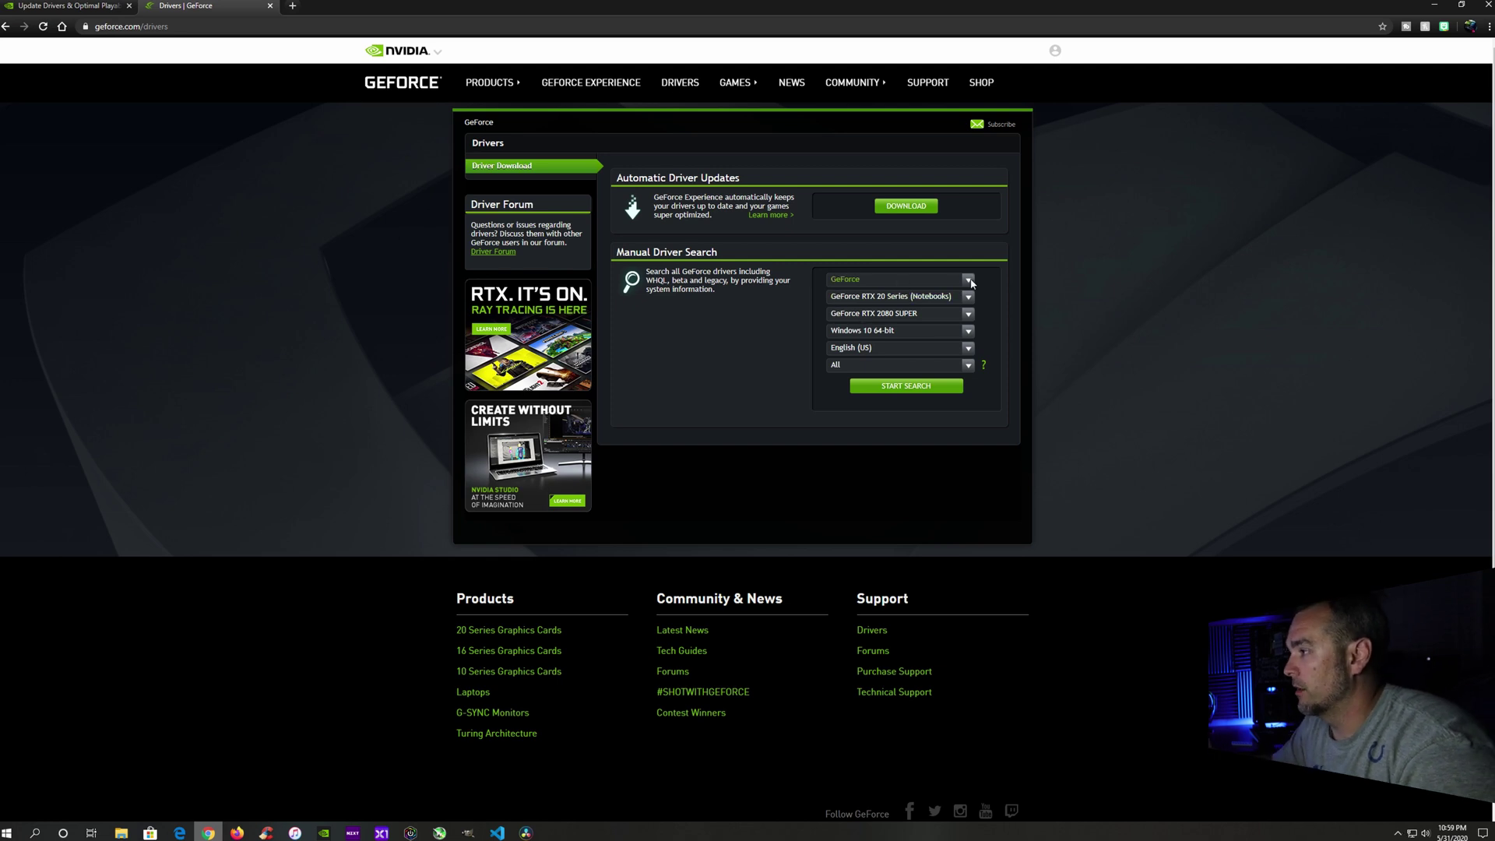
- Set the product to GeForce, GeForce RTX 20 Series, GeForce RTX 2080 SUPER
left_click(968, 280)
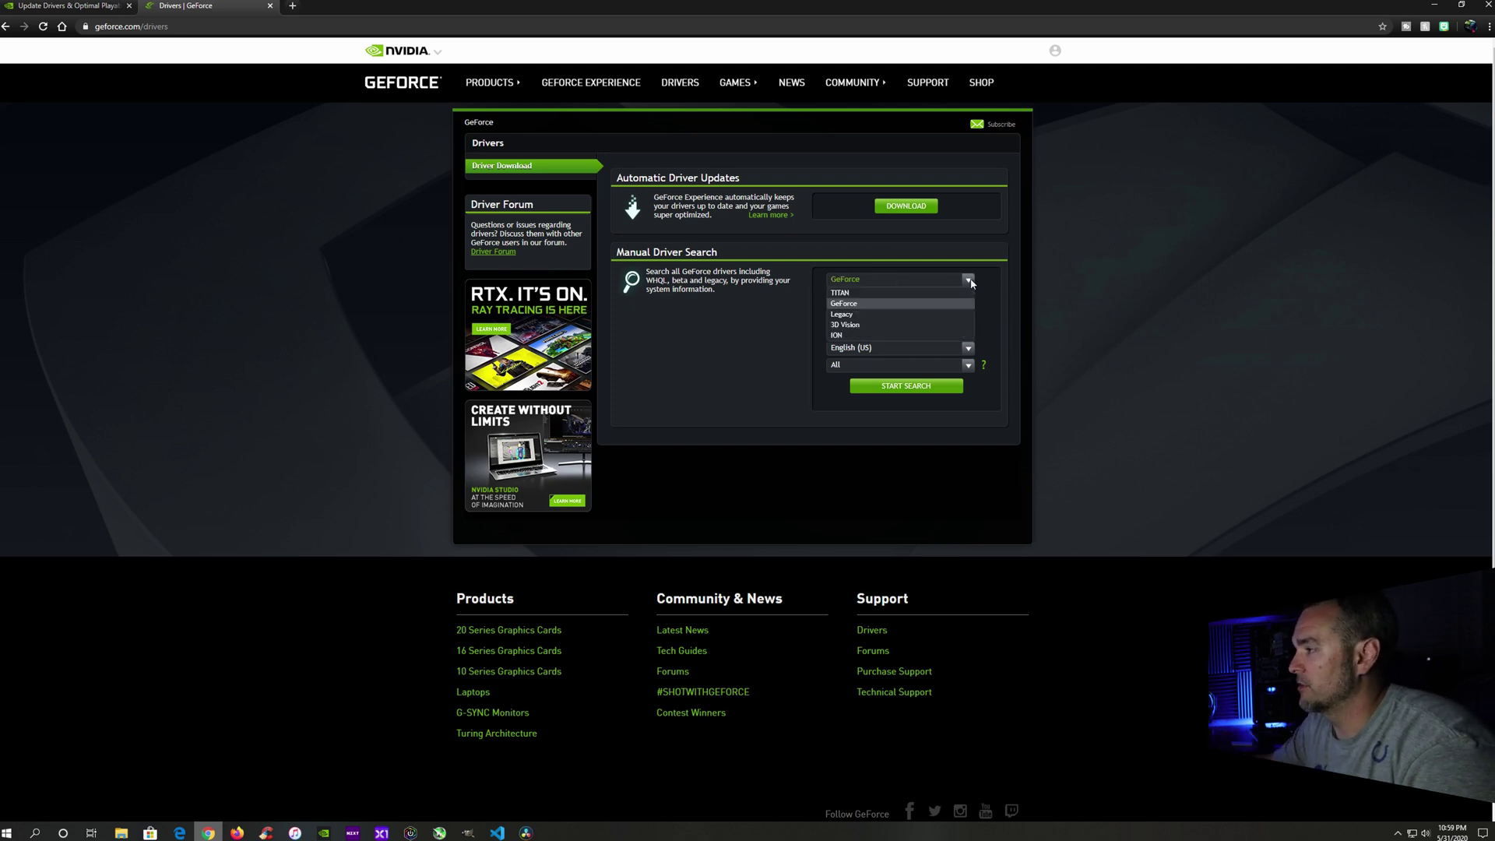
left_click(856, 303)
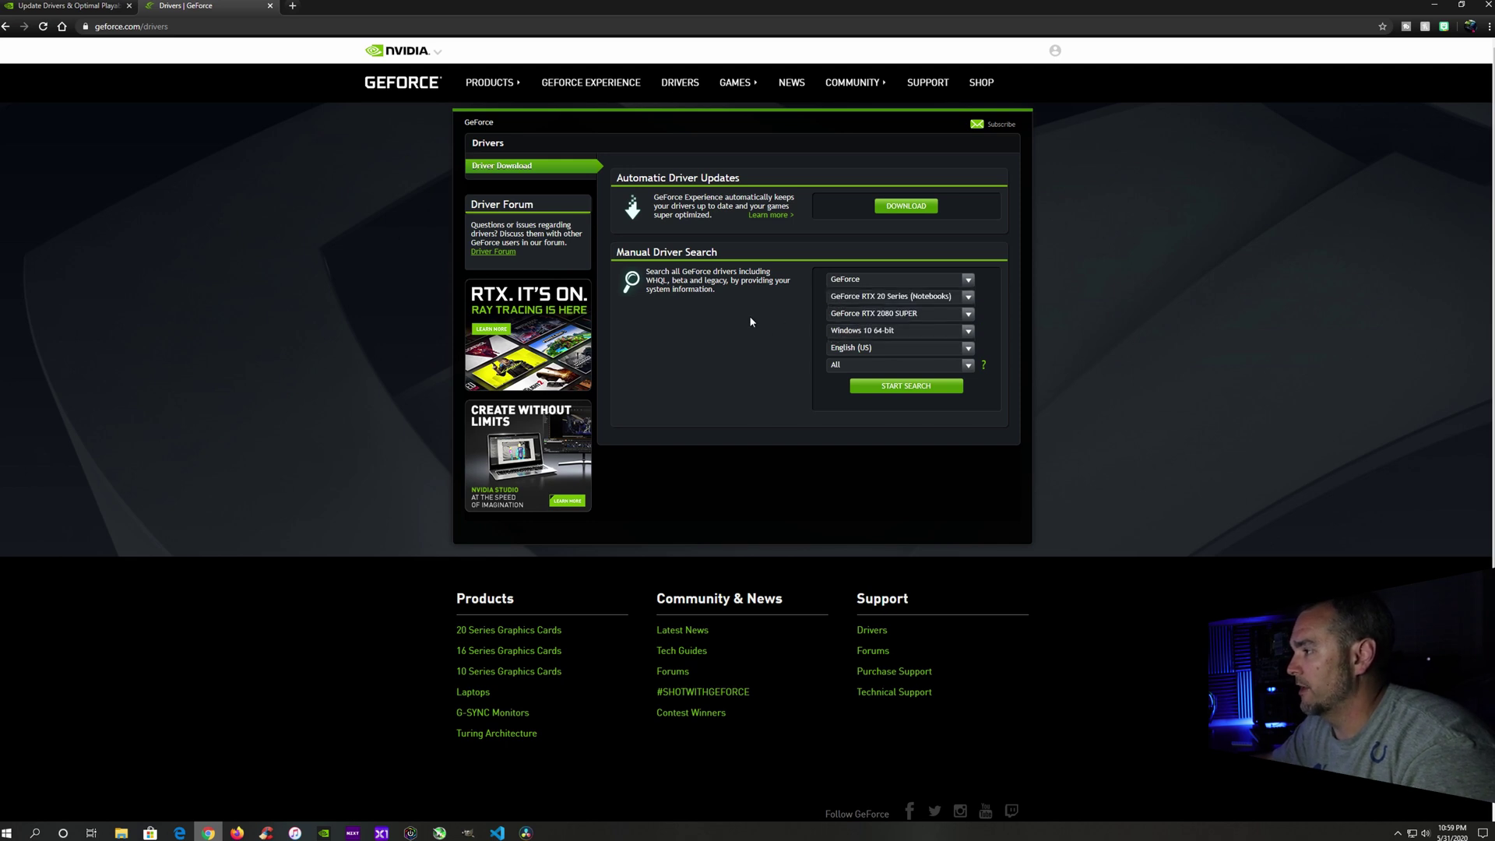
left_click(968, 297)
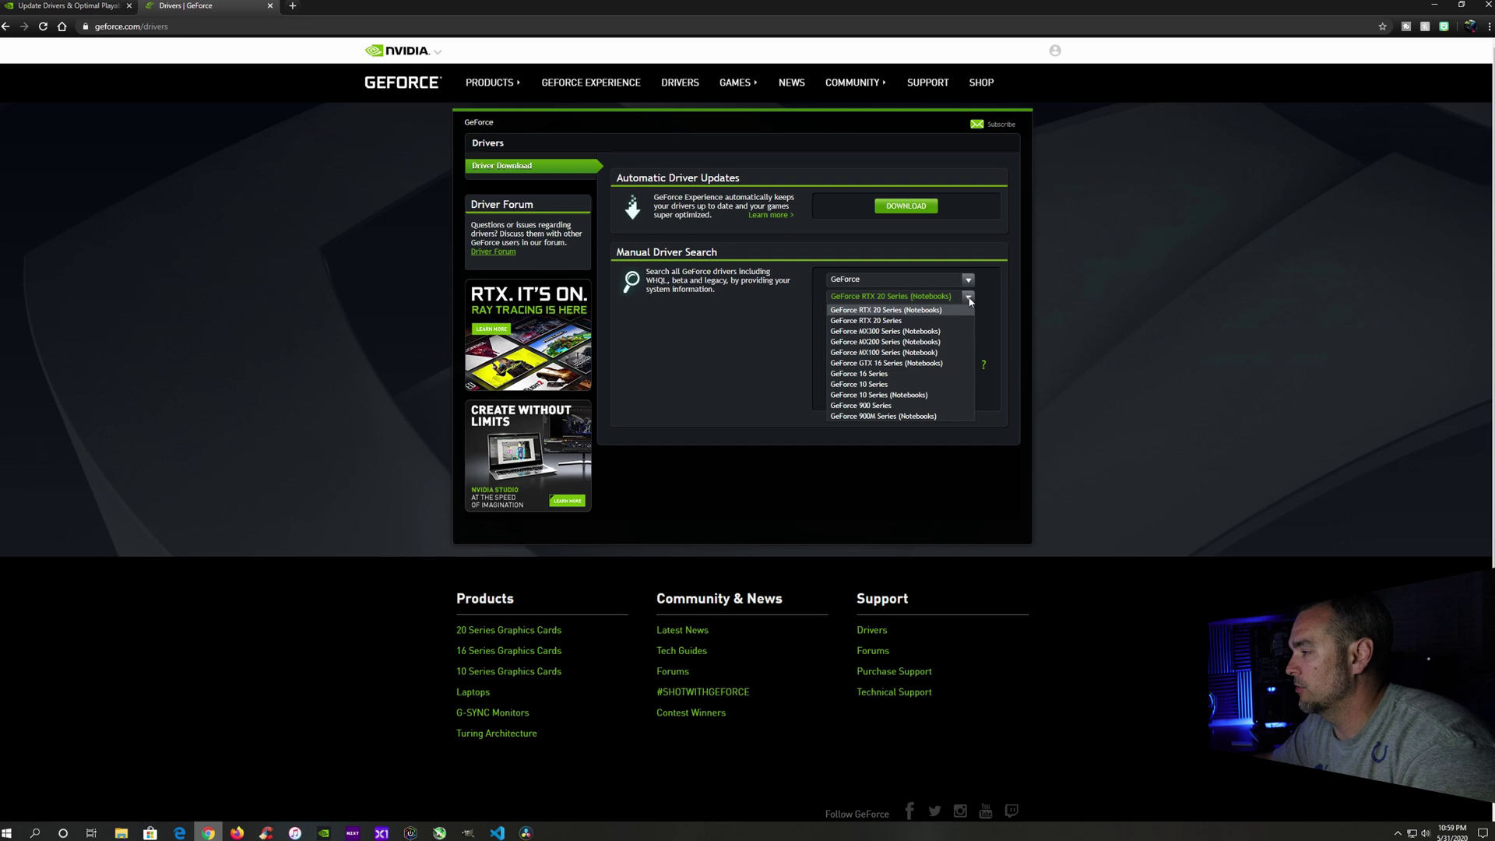
left_click(937, 322)
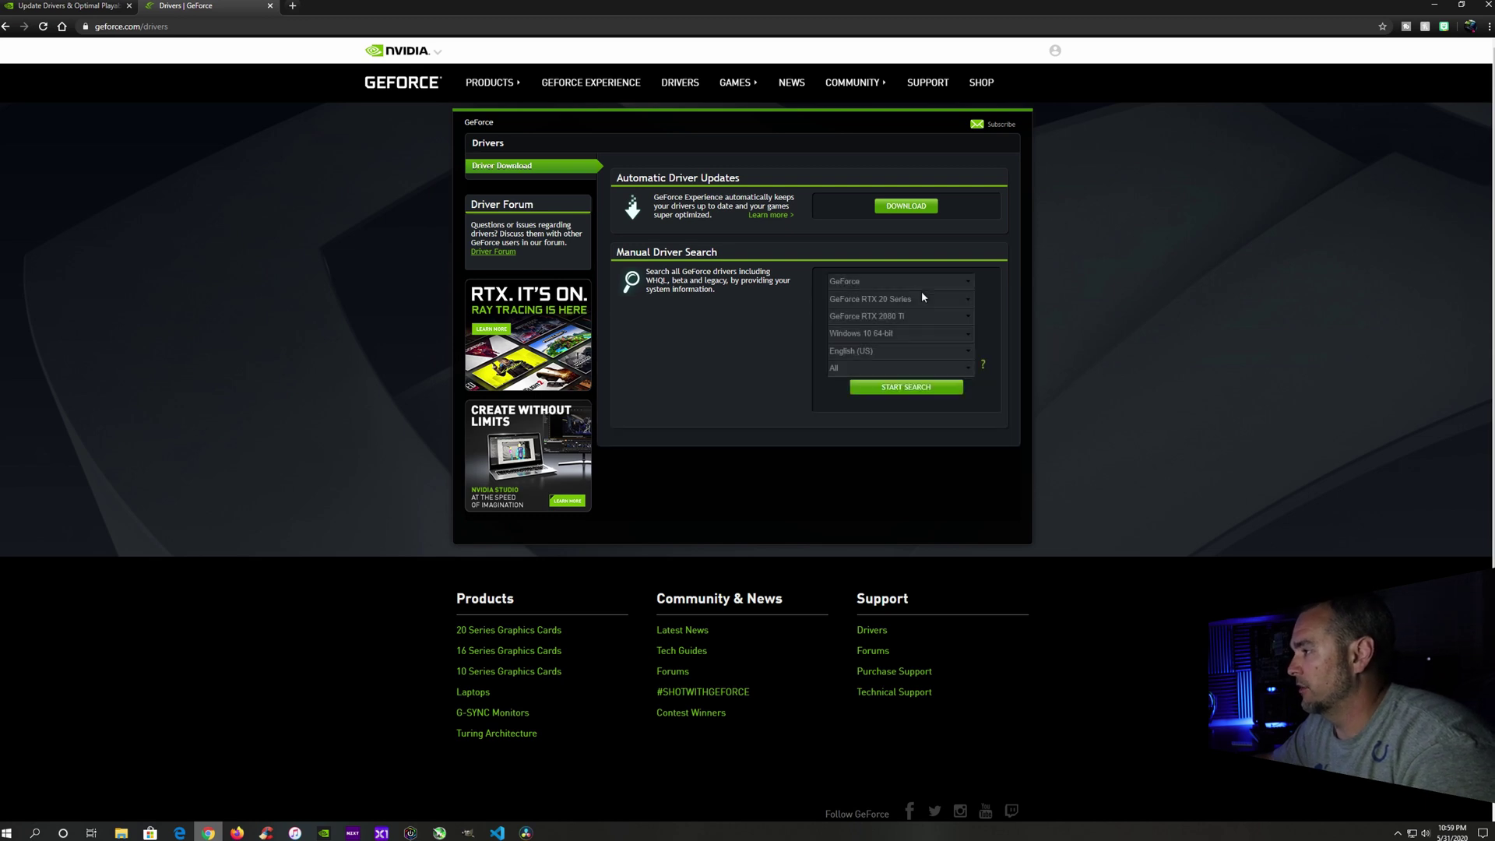
left_click(967, 298)
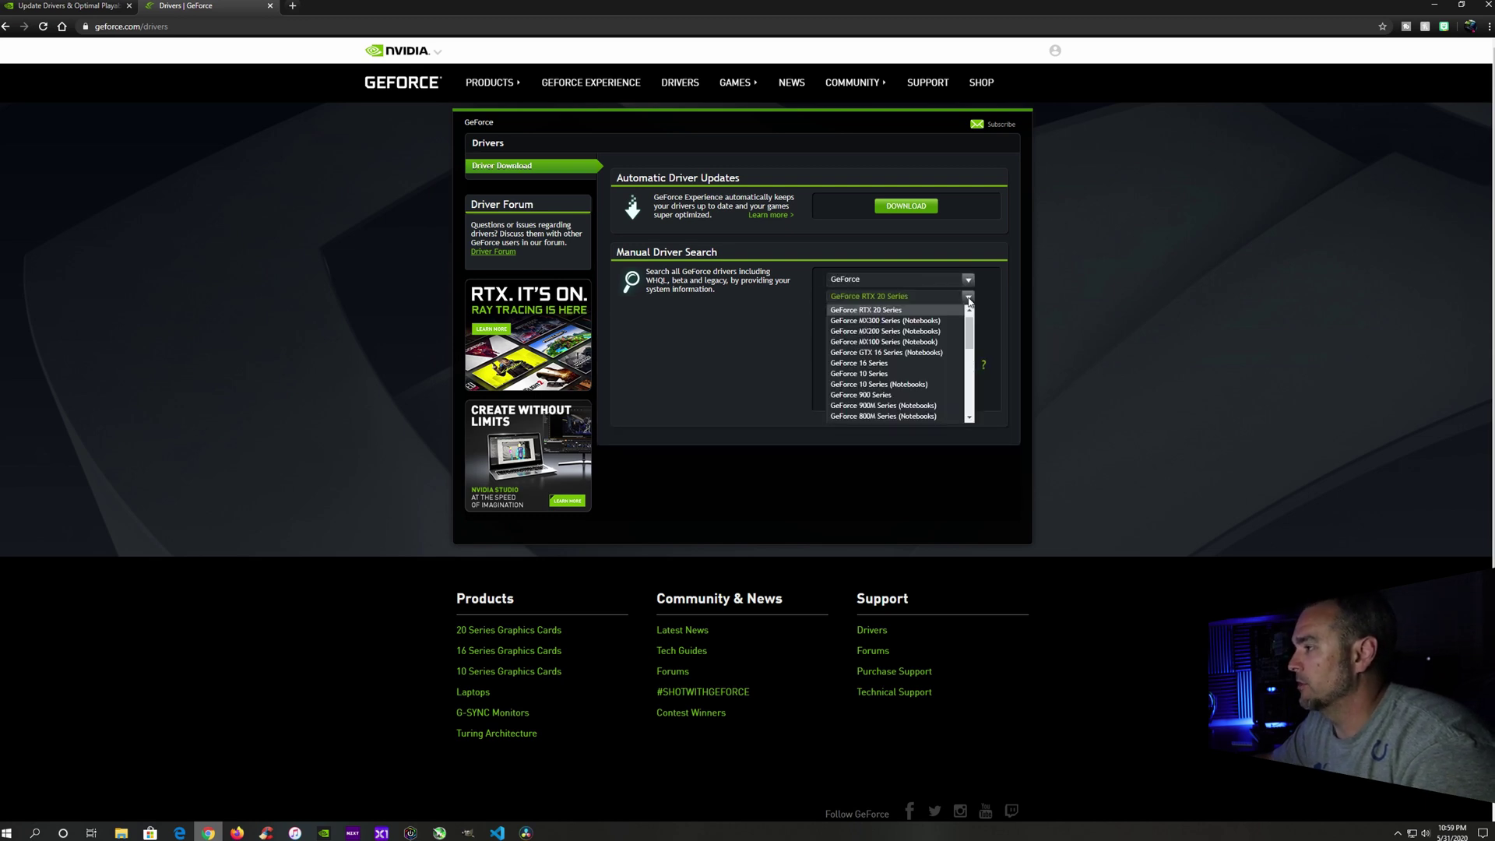
scroll(956, 325, "up", 1)
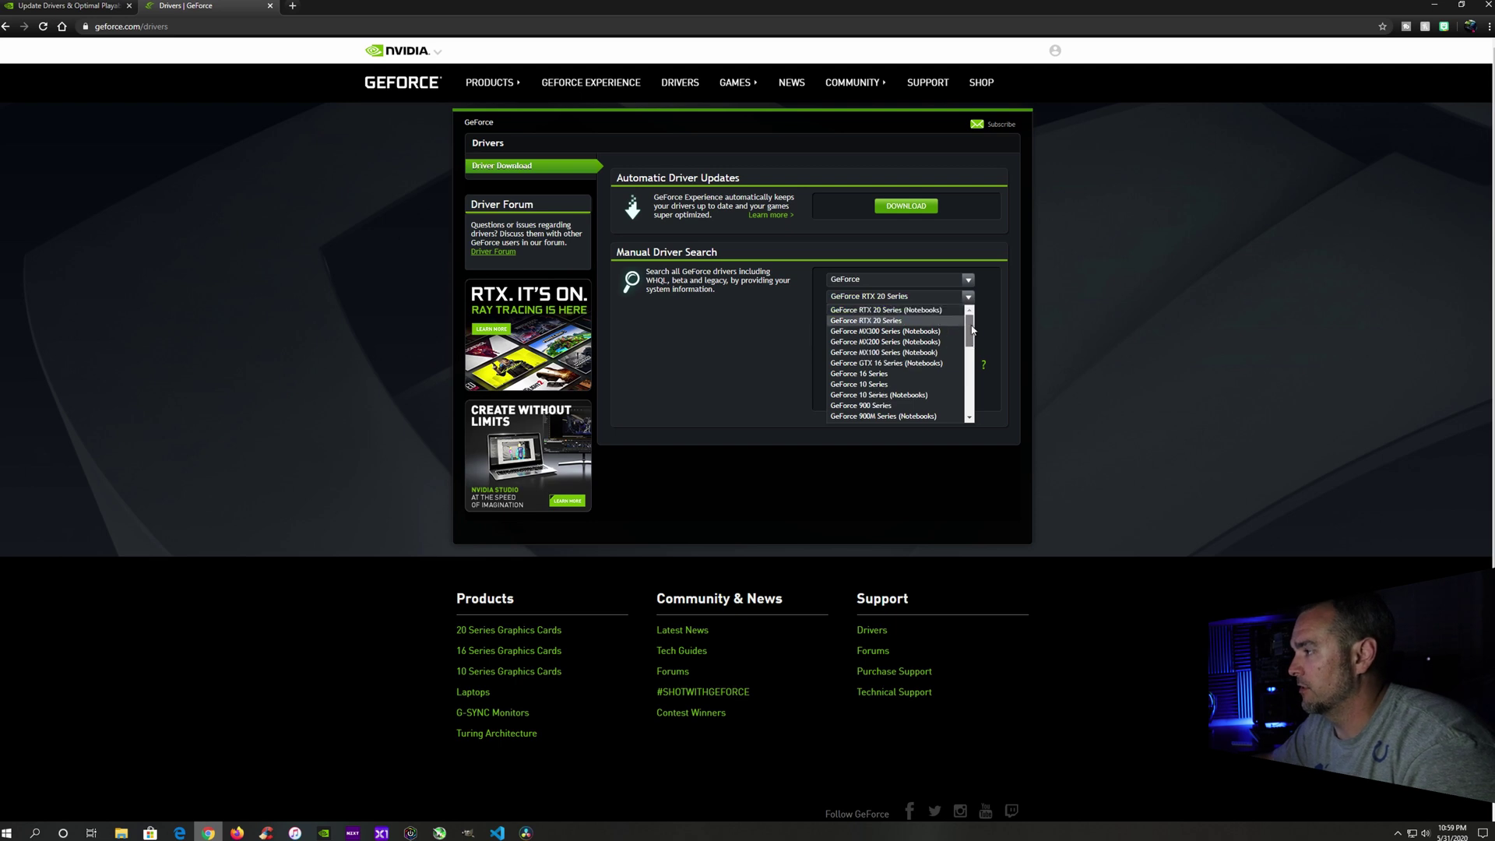
left_click(899, 321)
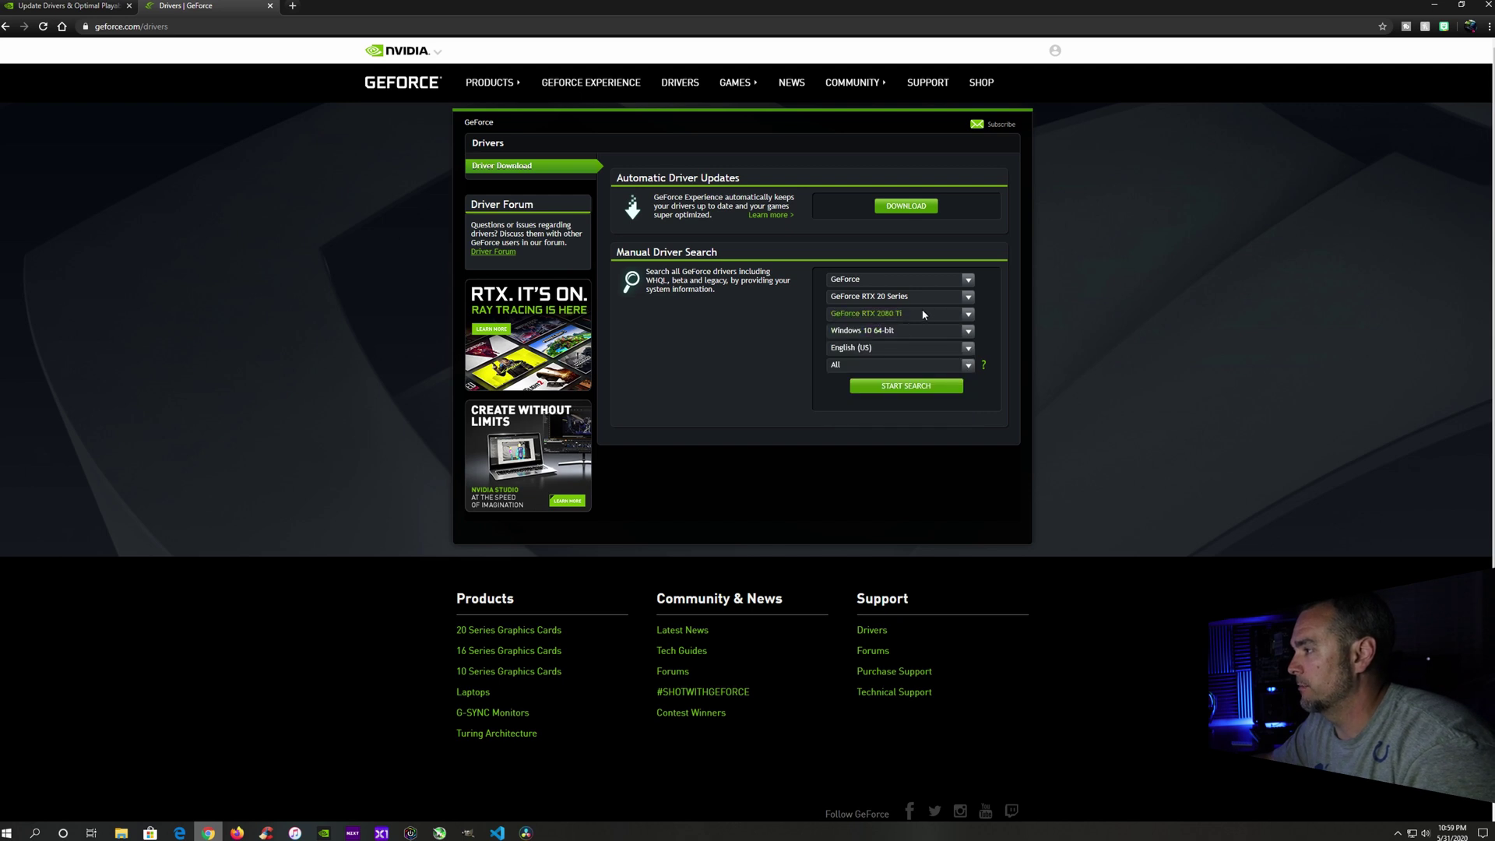
left_click(969, 315)
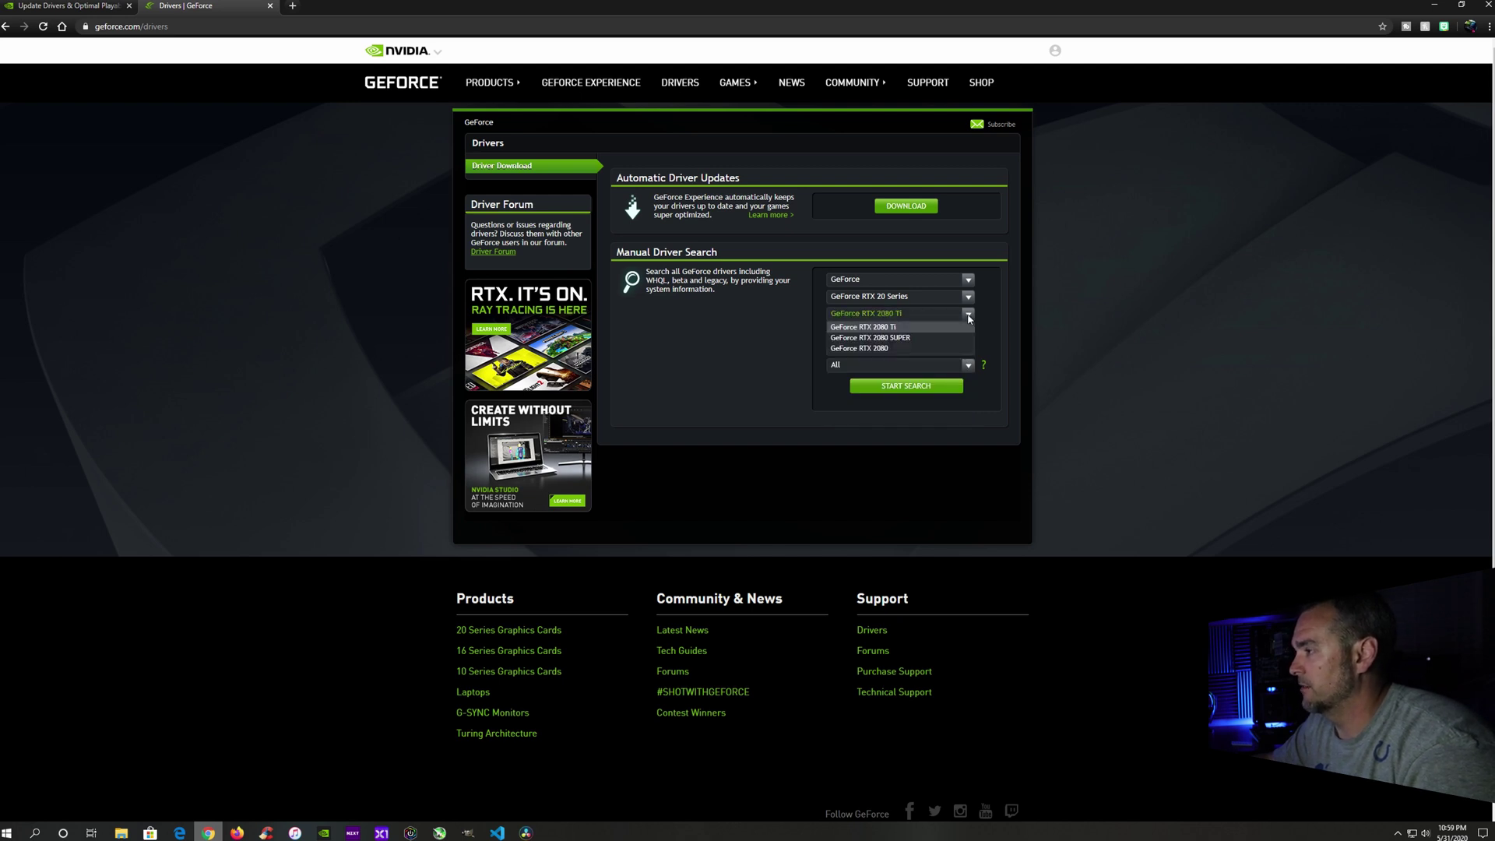
left_click(949, 340)
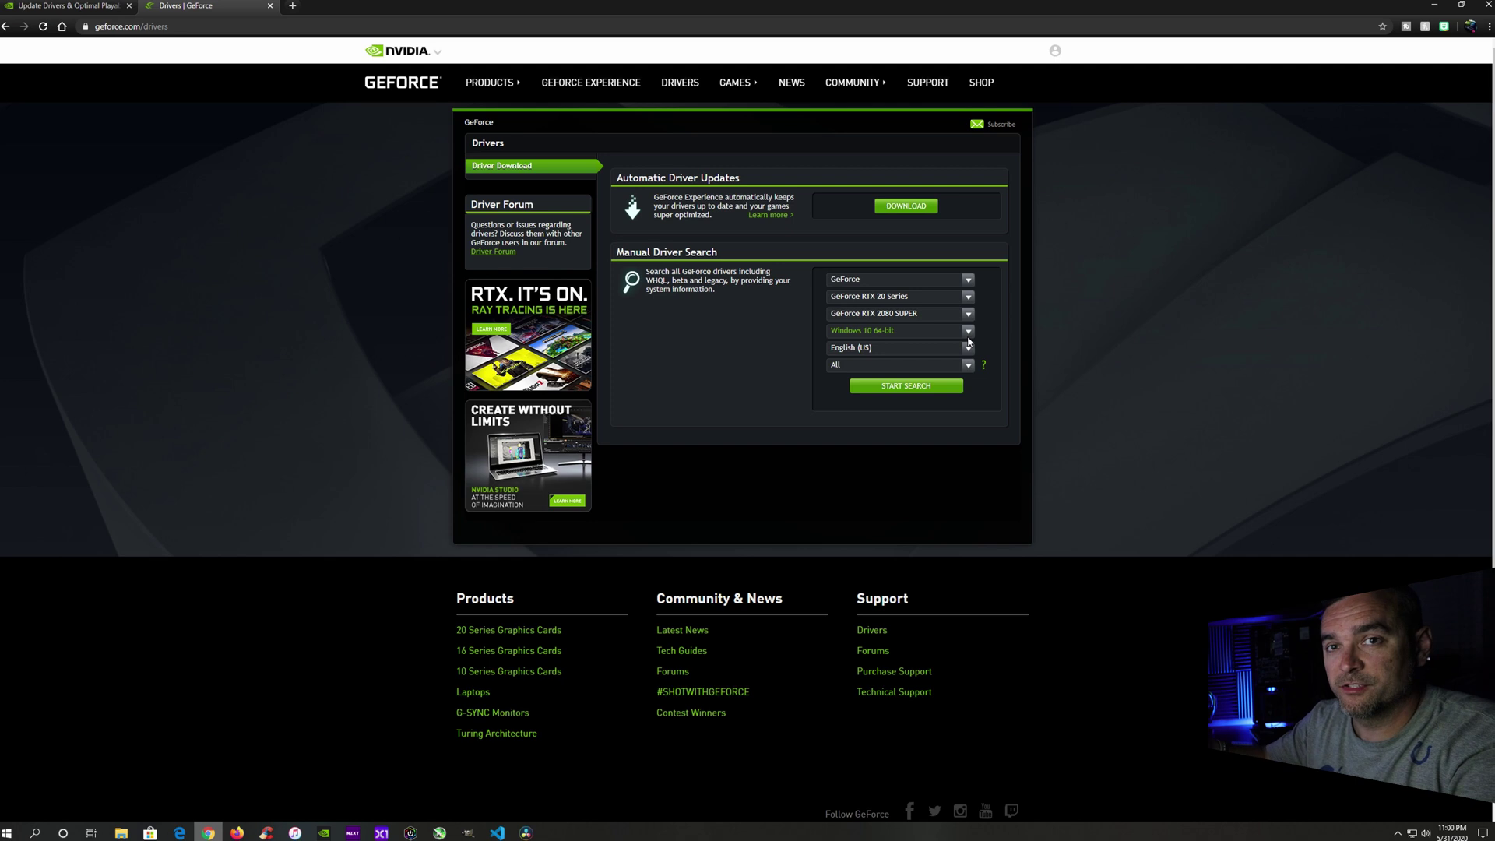
- Keep Windows 10 64-bit as the operating system and All as the download type
left_click(880, 331)
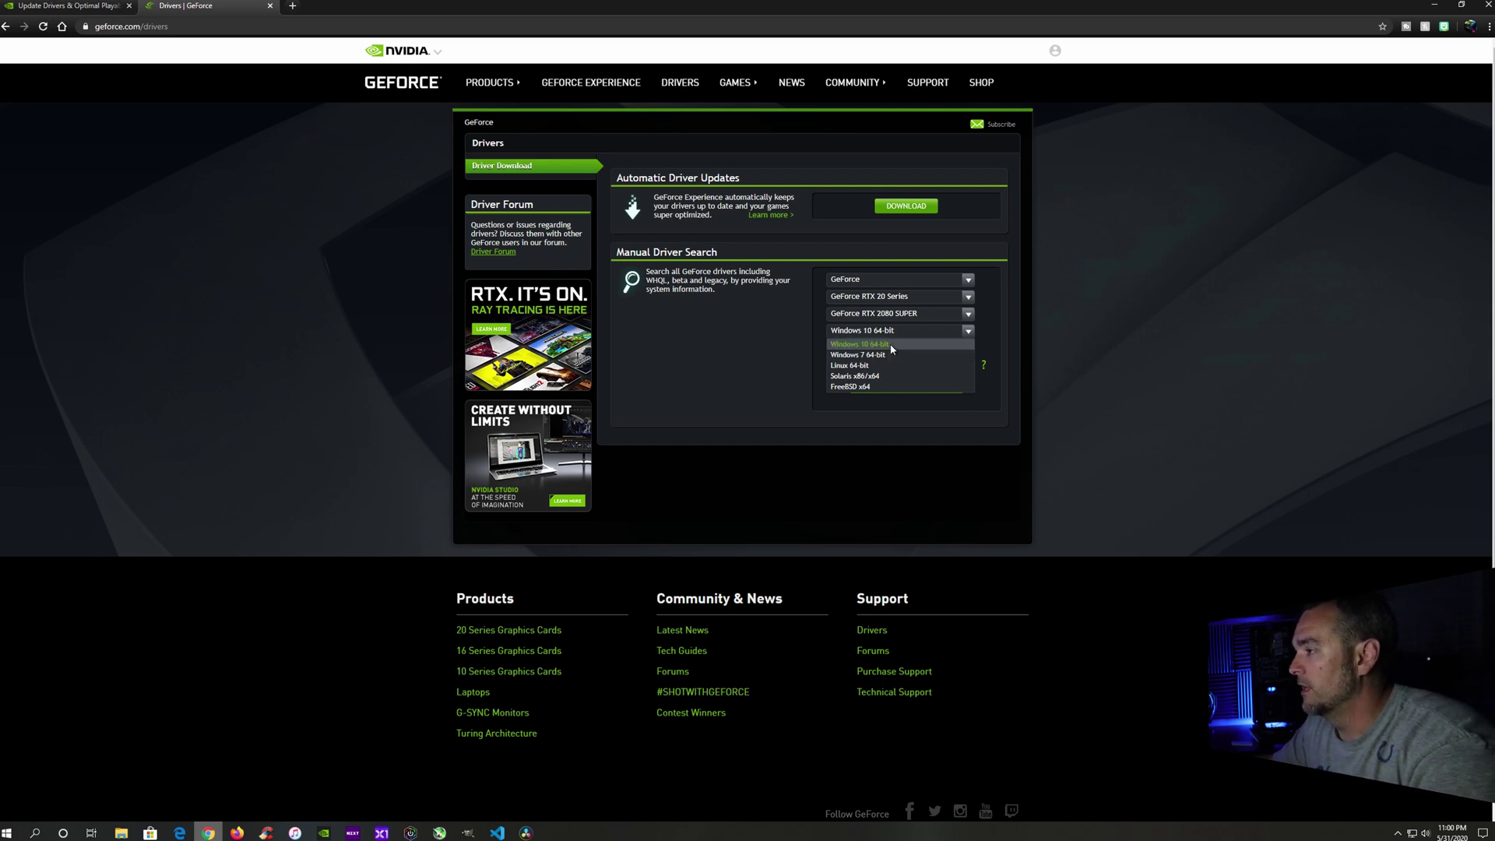
left_click(859, 343)
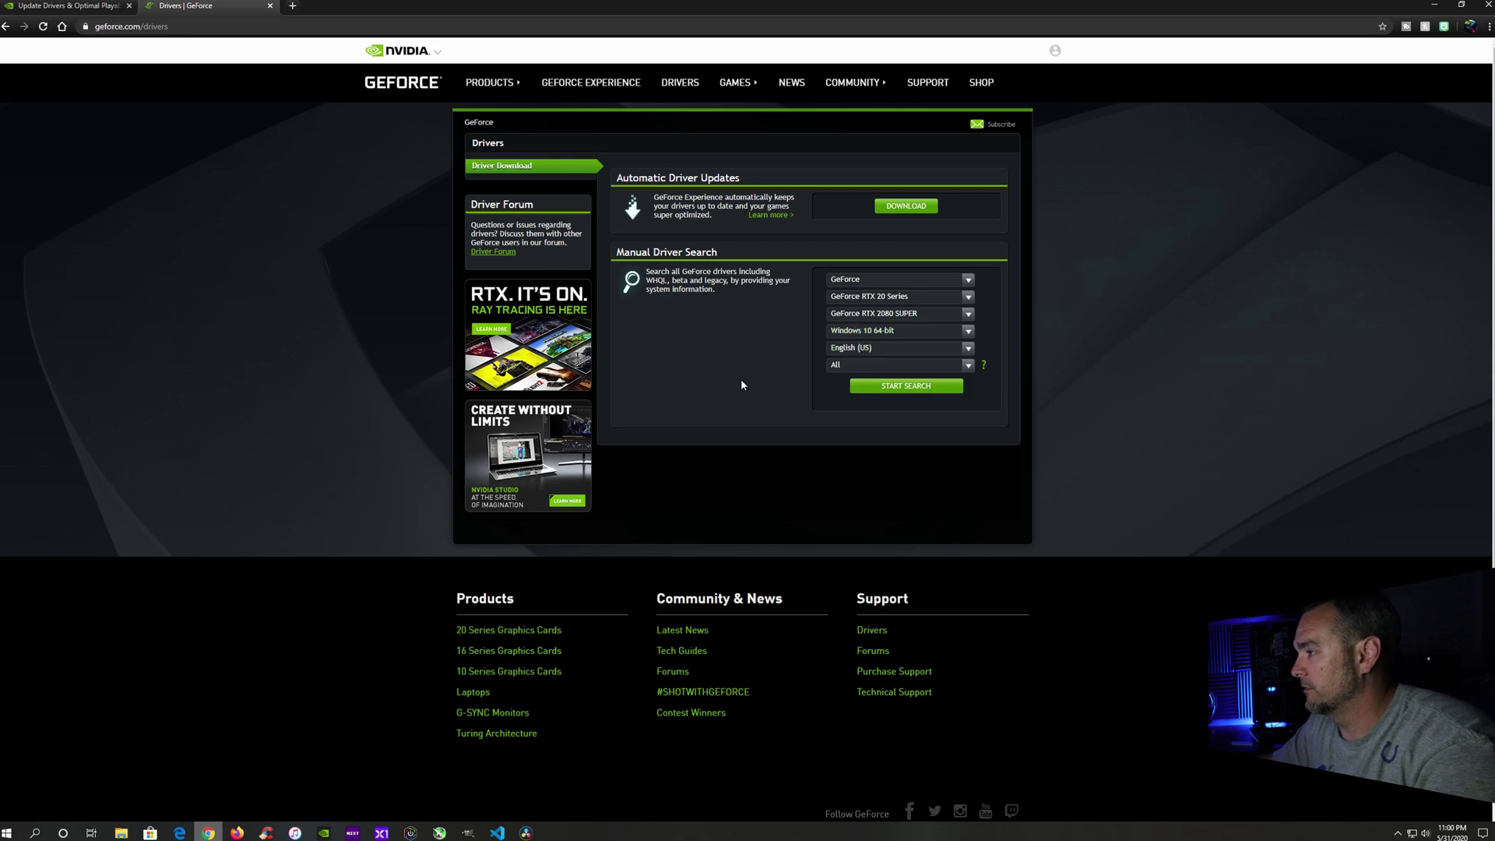
left_click(869, 365)
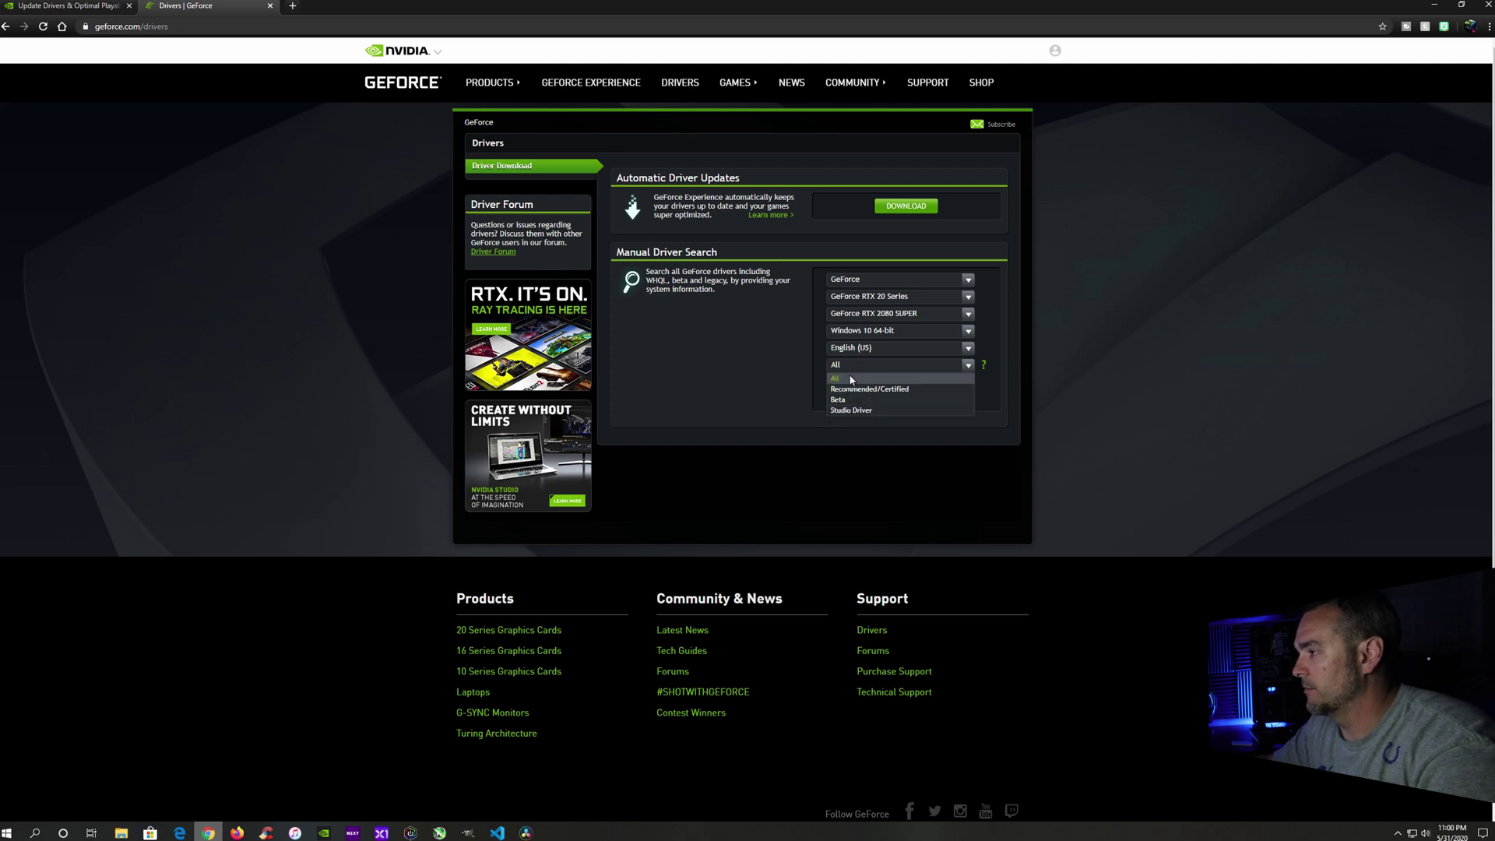
left_click(854, 380)
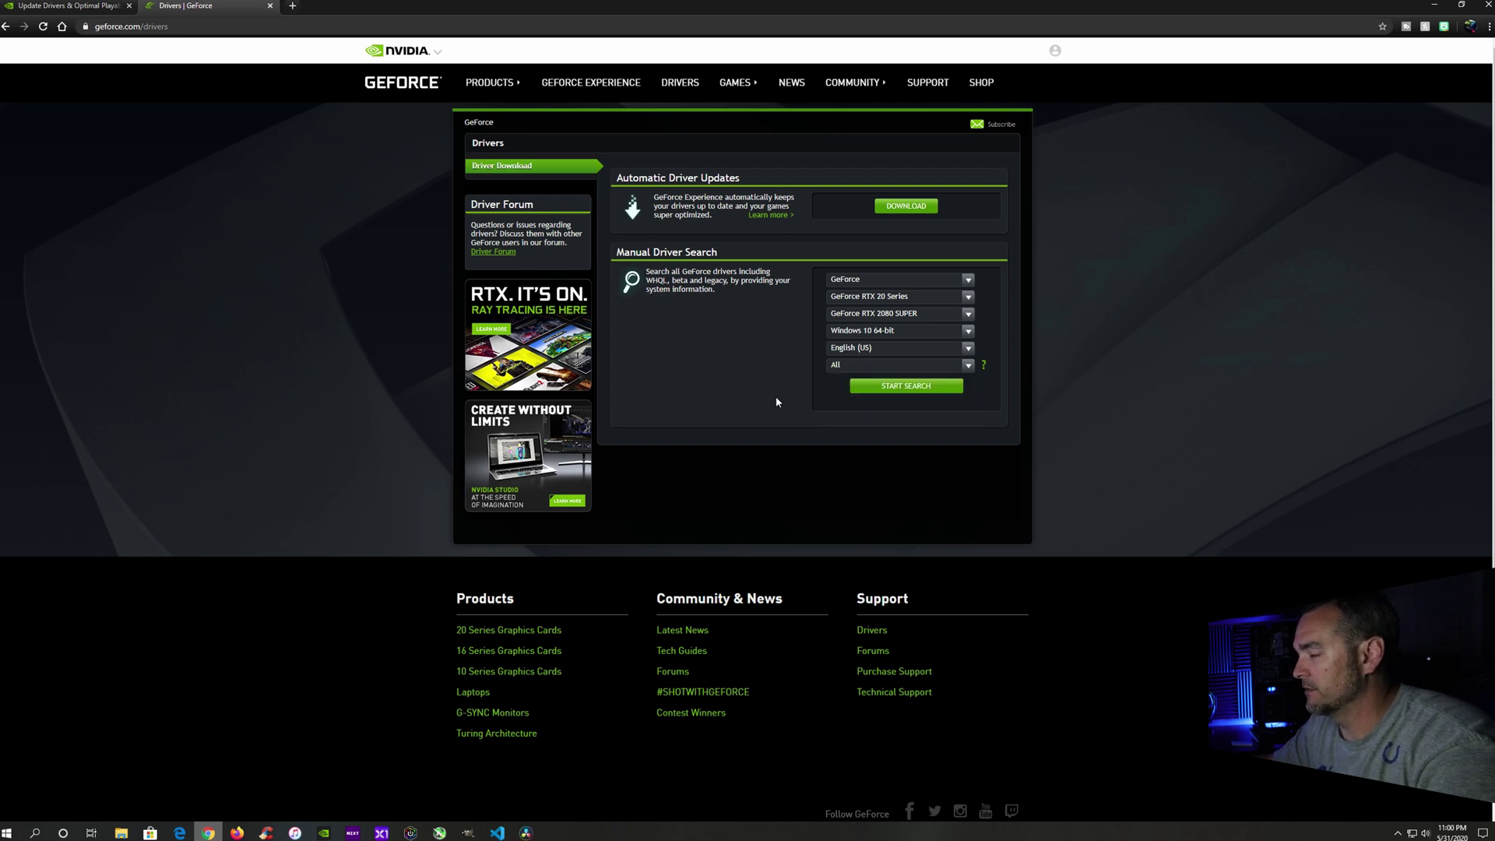
- Search the GeForce drivers and download Game Ready Driver 446.14 for Windows 10 64-bit
left_click(919, 386)
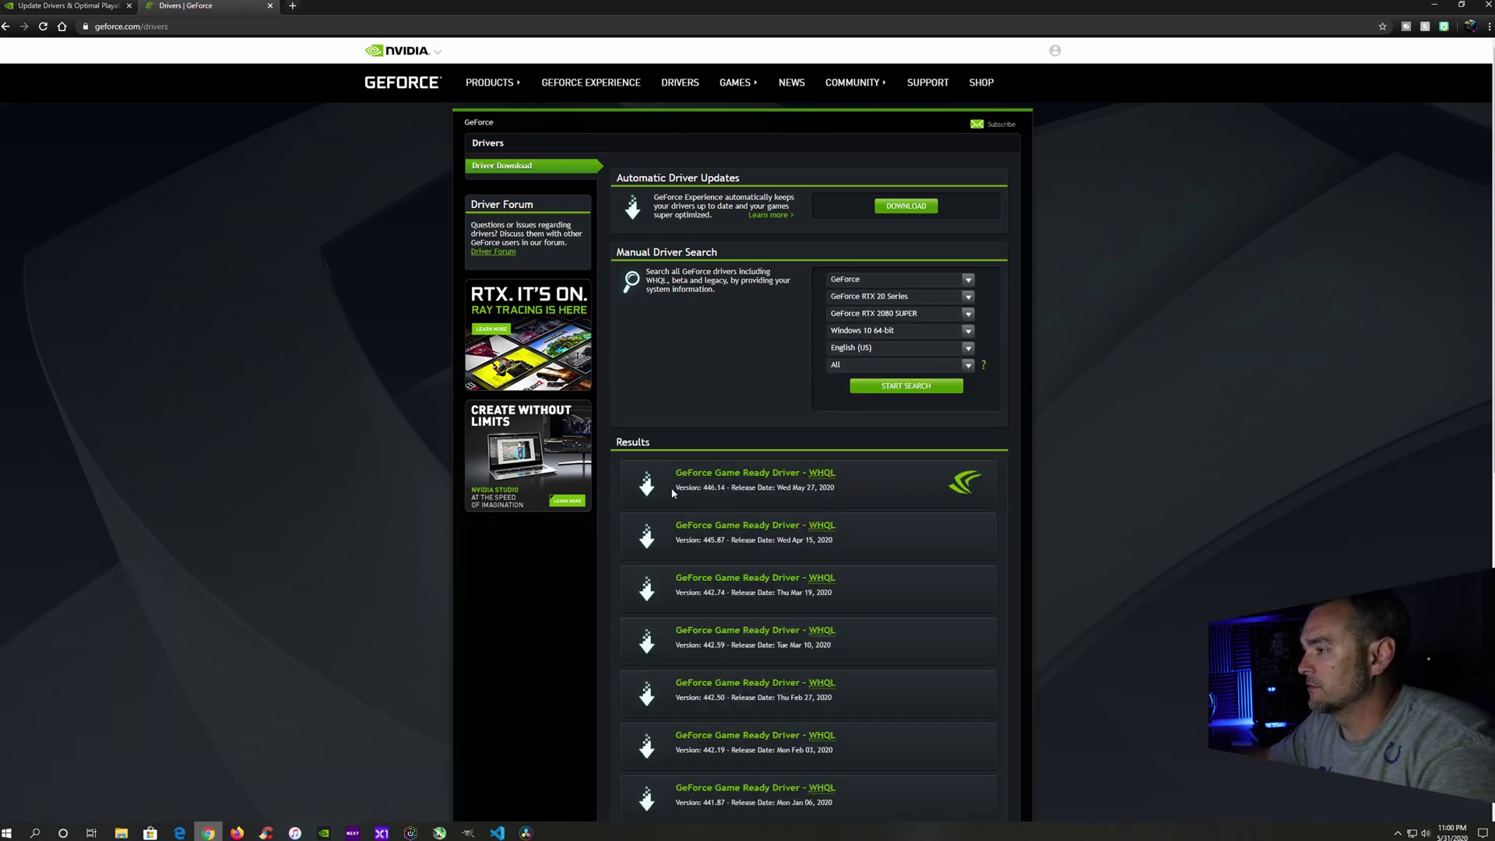
scroll(693, 506, "down", 1)
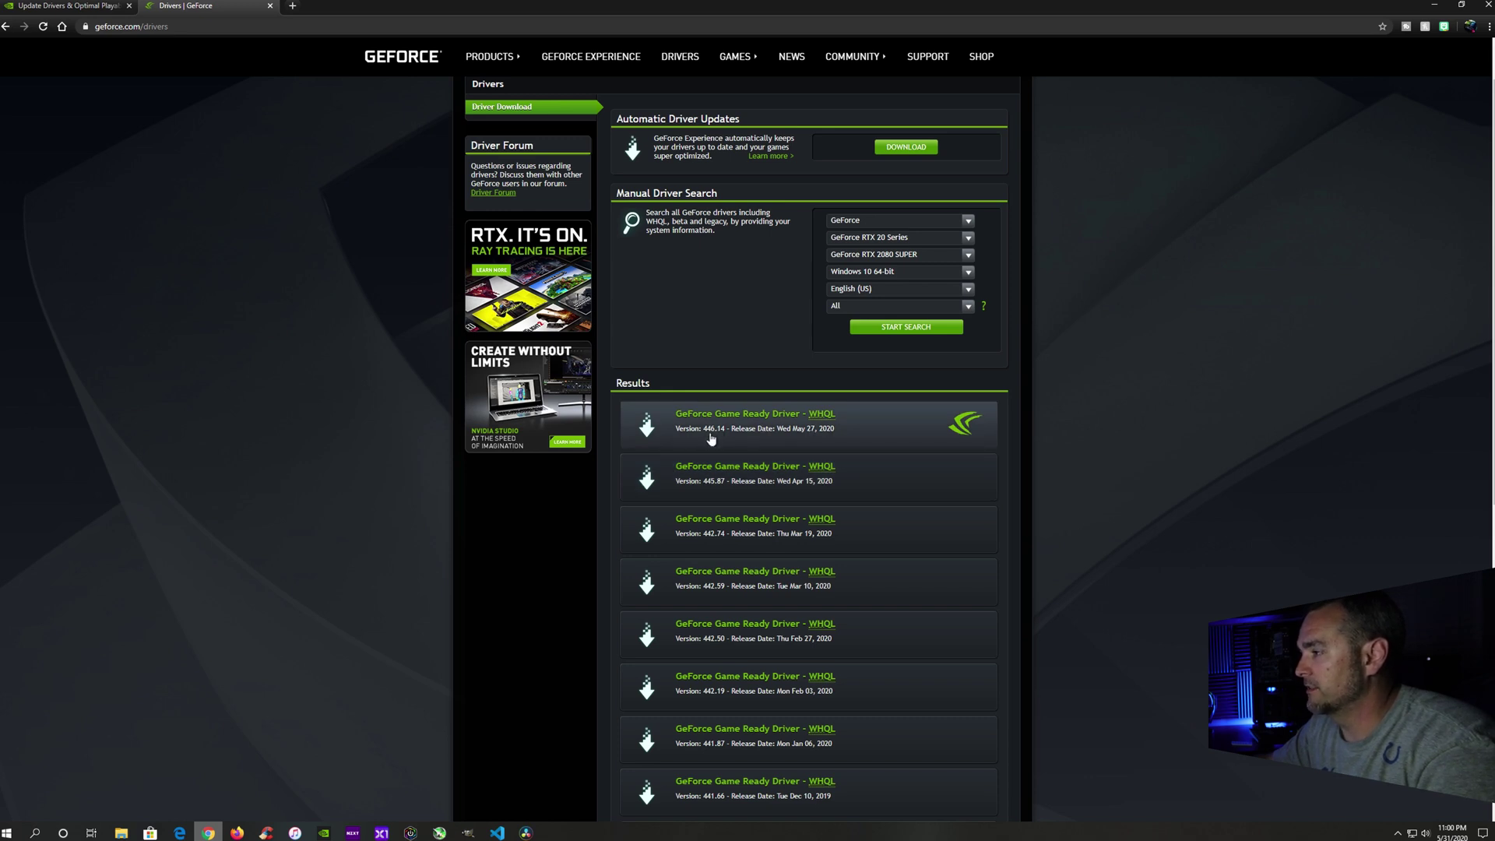
left_click(749, 420)
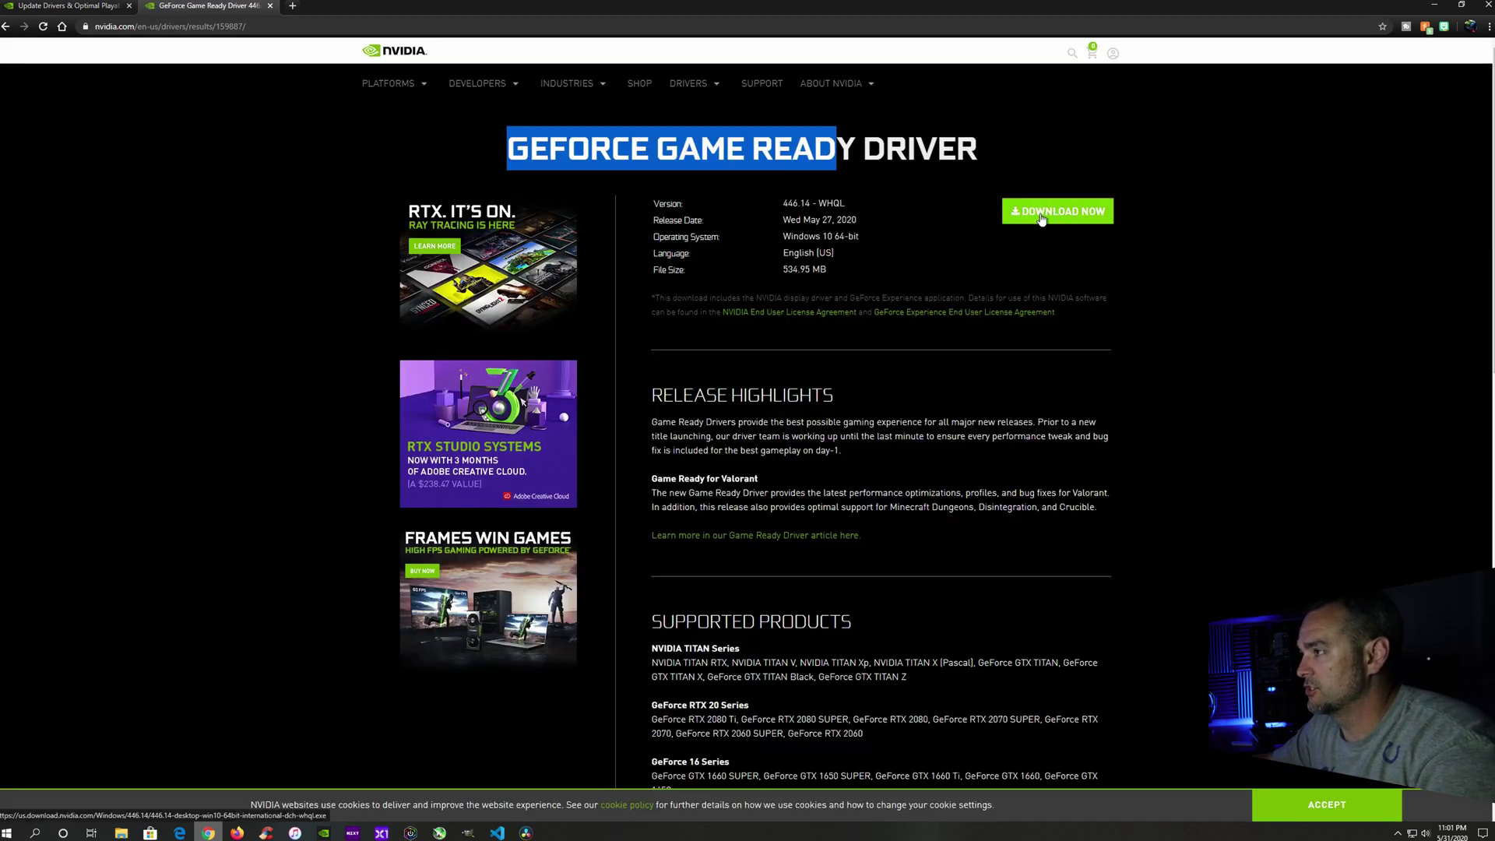
left_click(1040, 215)
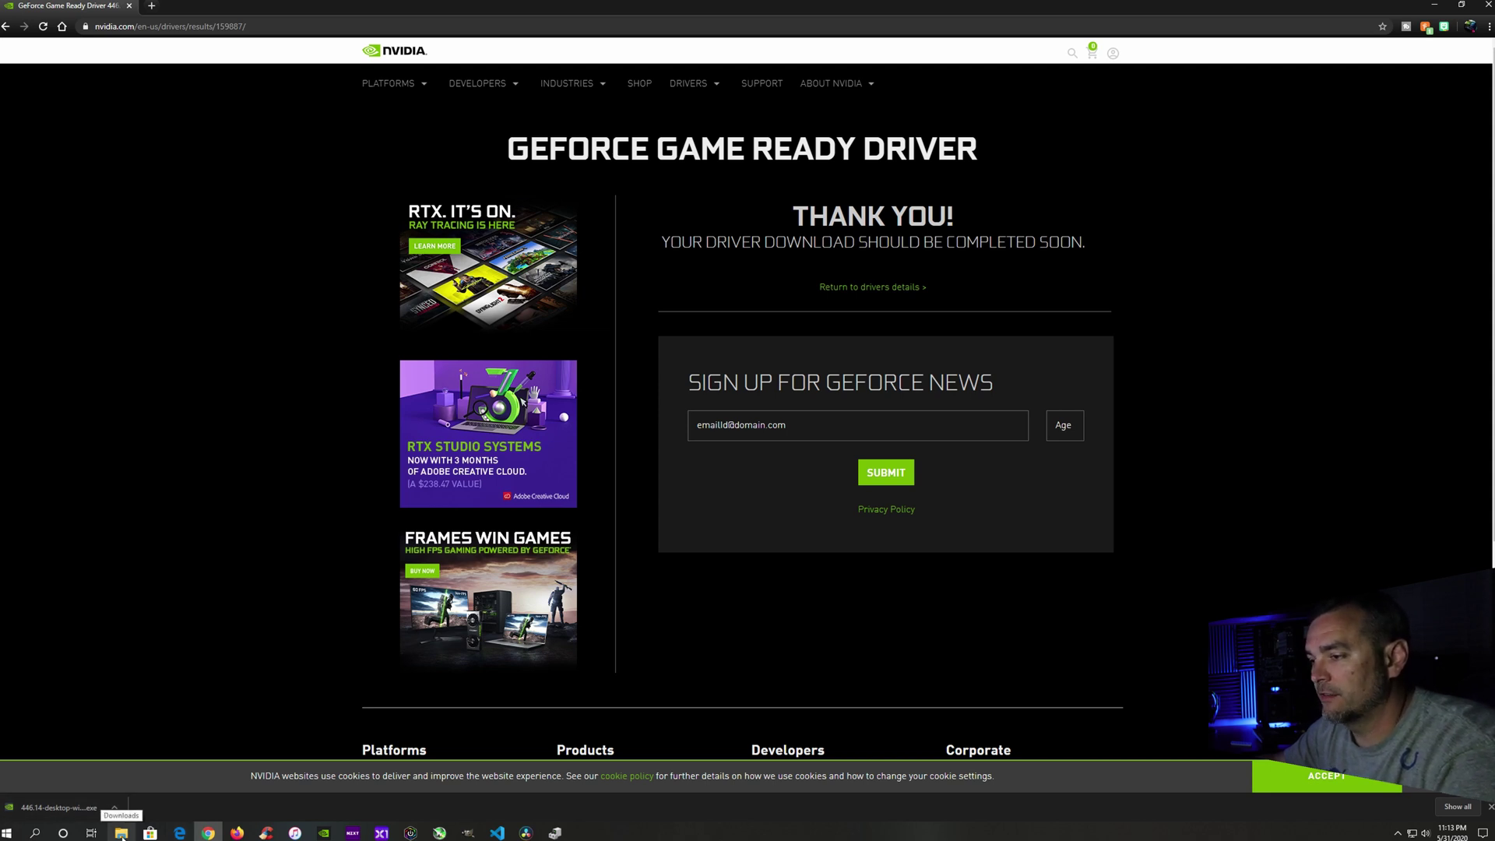
- Bring up the Downloads folder in File Explorer and arrange its window over the desktop
left_click(121, 833)
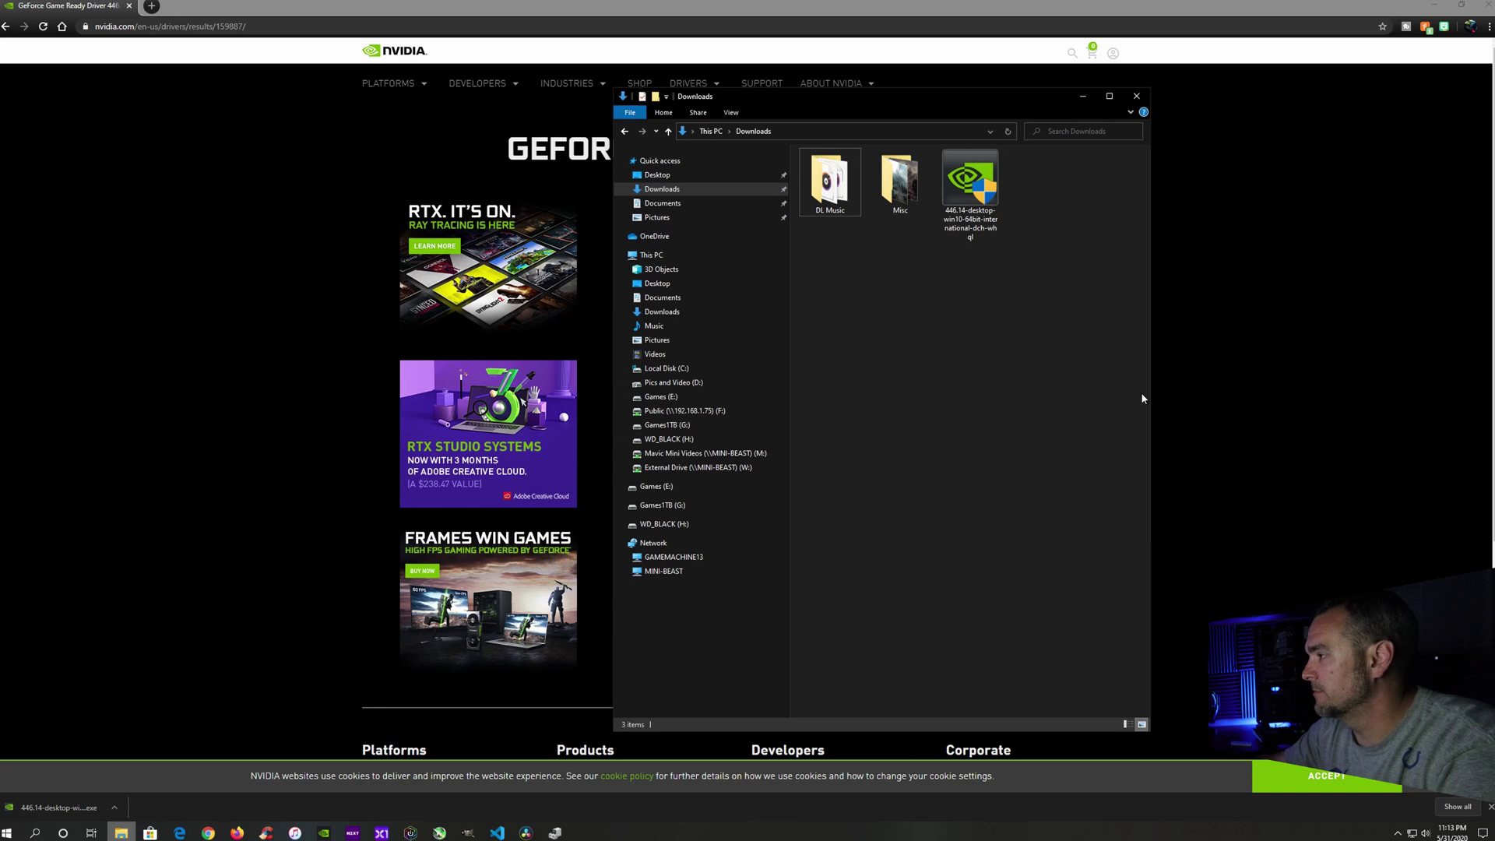
left_click_drag(1153, 400, 1311, 409)
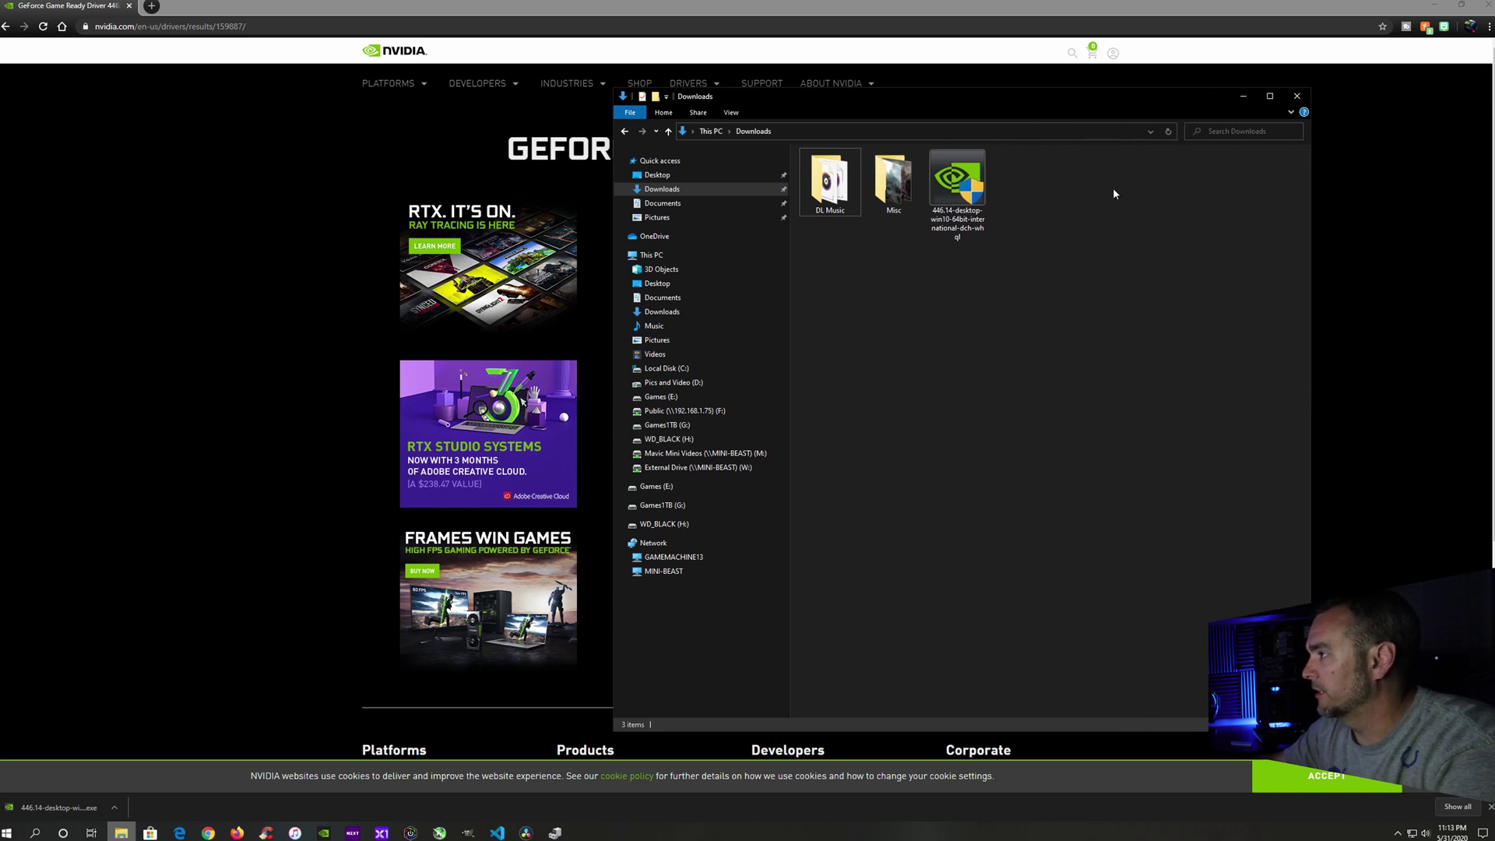
left_click_drag(1023, 108, 781, 102)
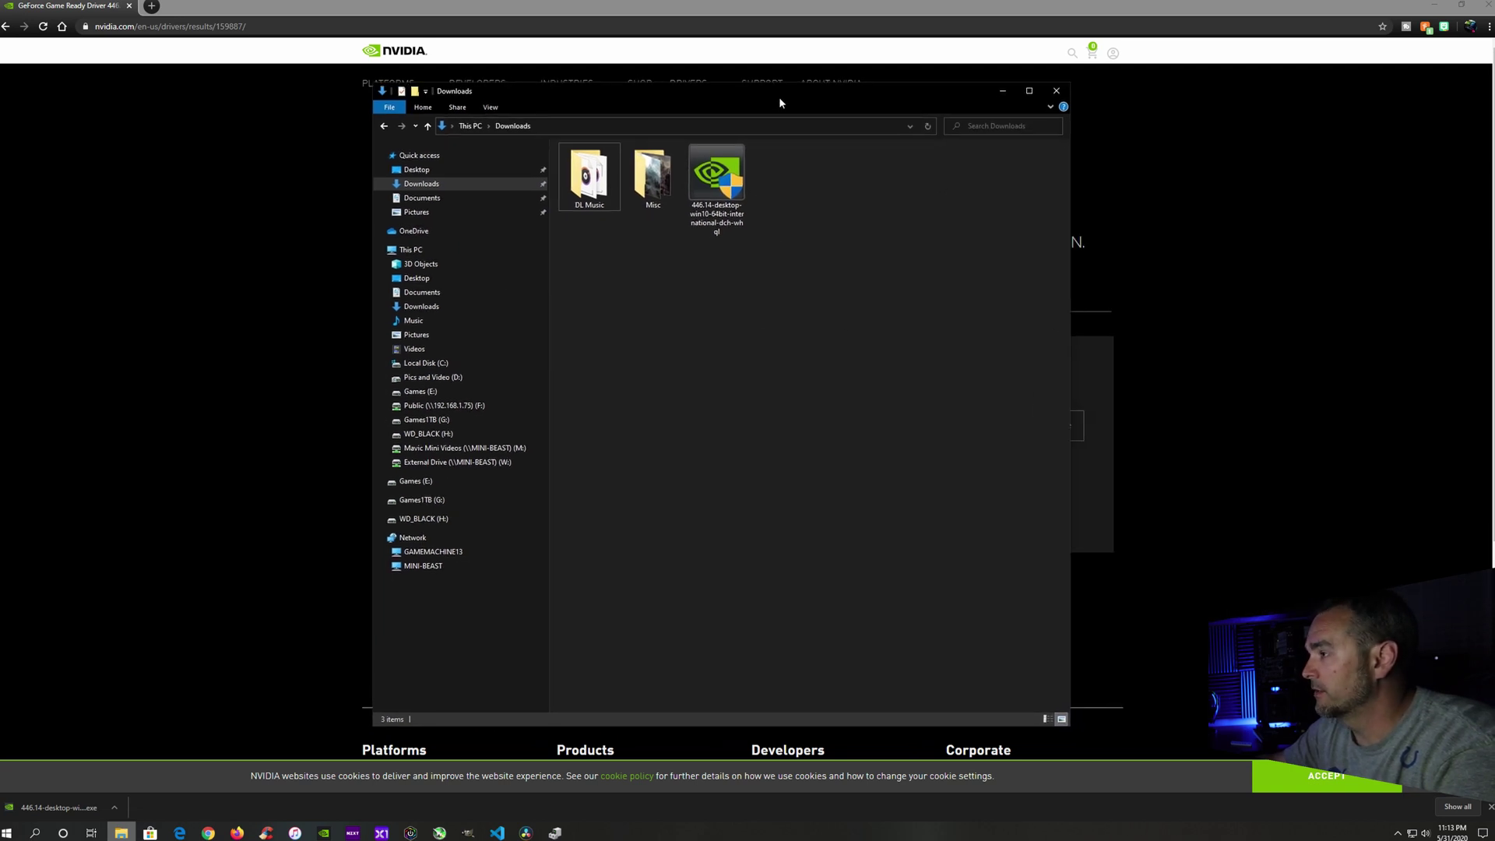
left_click(1434, 5)
left_click_drag(736, 103, 642, 85)
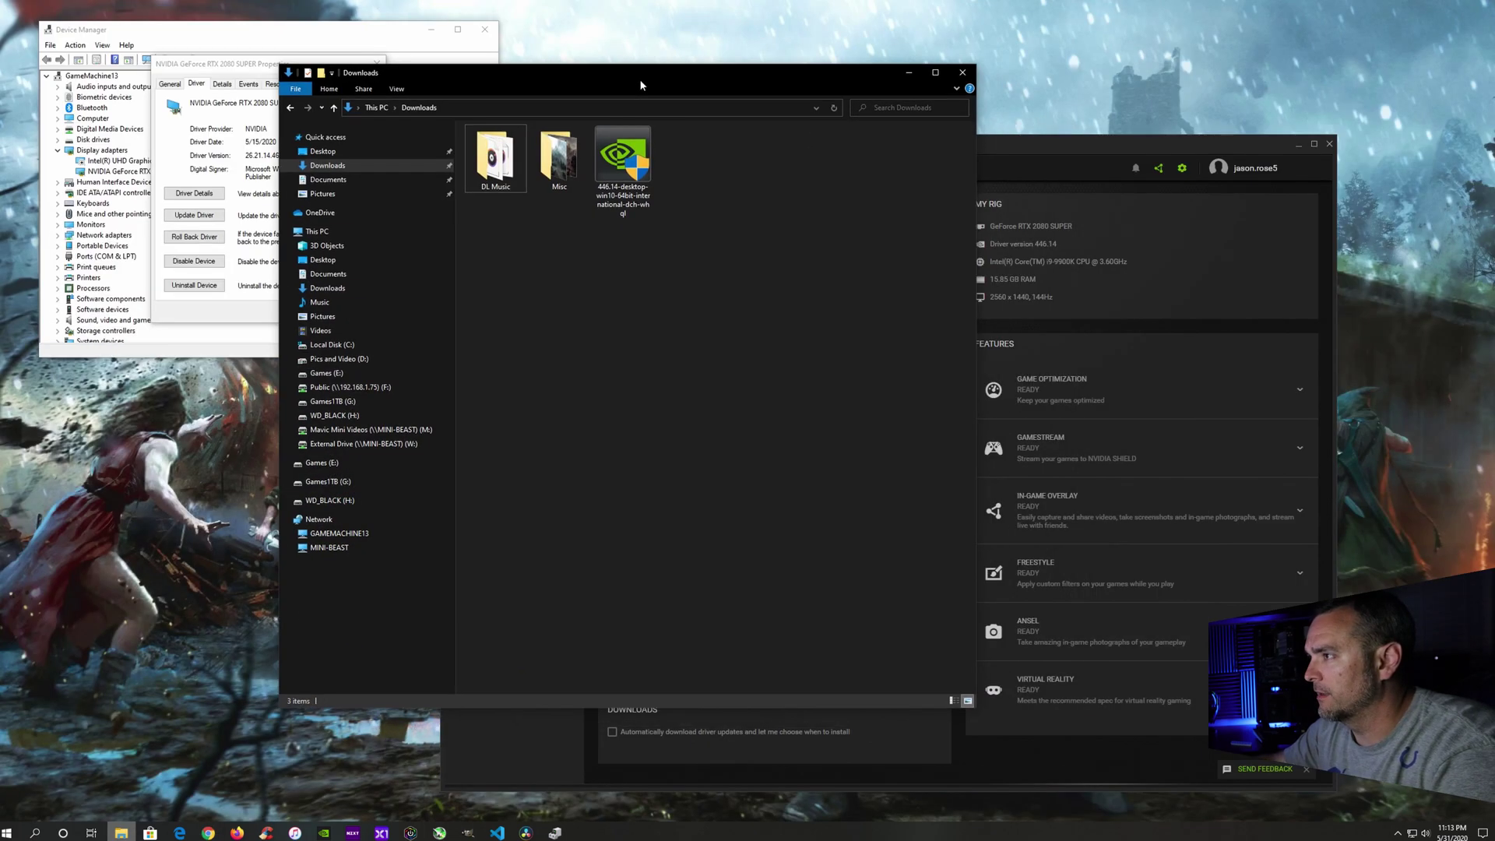
- Launch the downloaded 446.14 driver installer and allow it to make changes
left_click(634, 160)
double_click(634, 160)
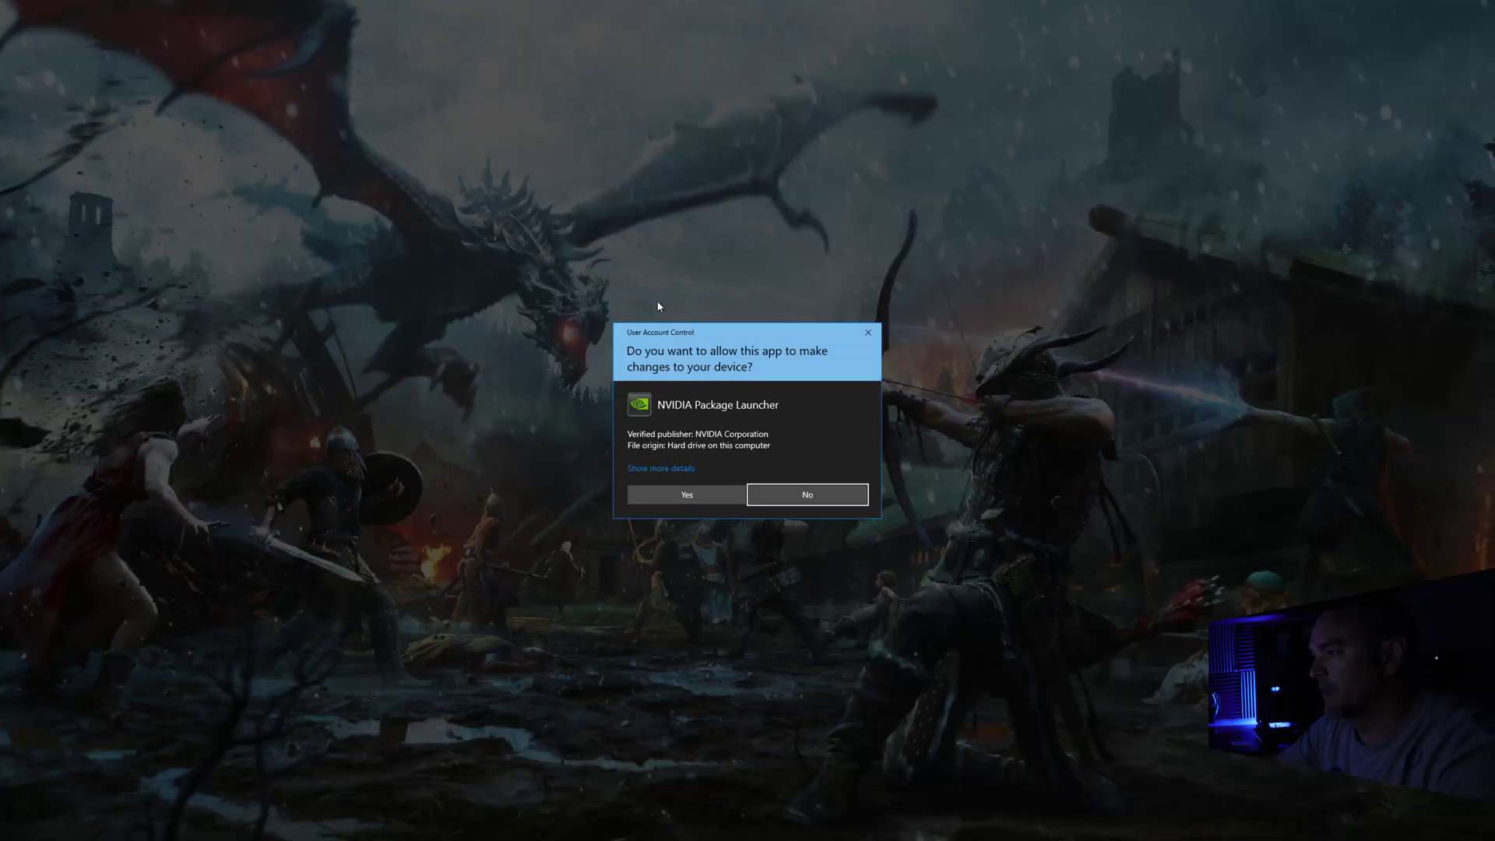
left_click(687, 495)
- Run setup from C:\NVIDIA\DisplayDriver\446.14\Win10-DCH_64\International
key("super+e")
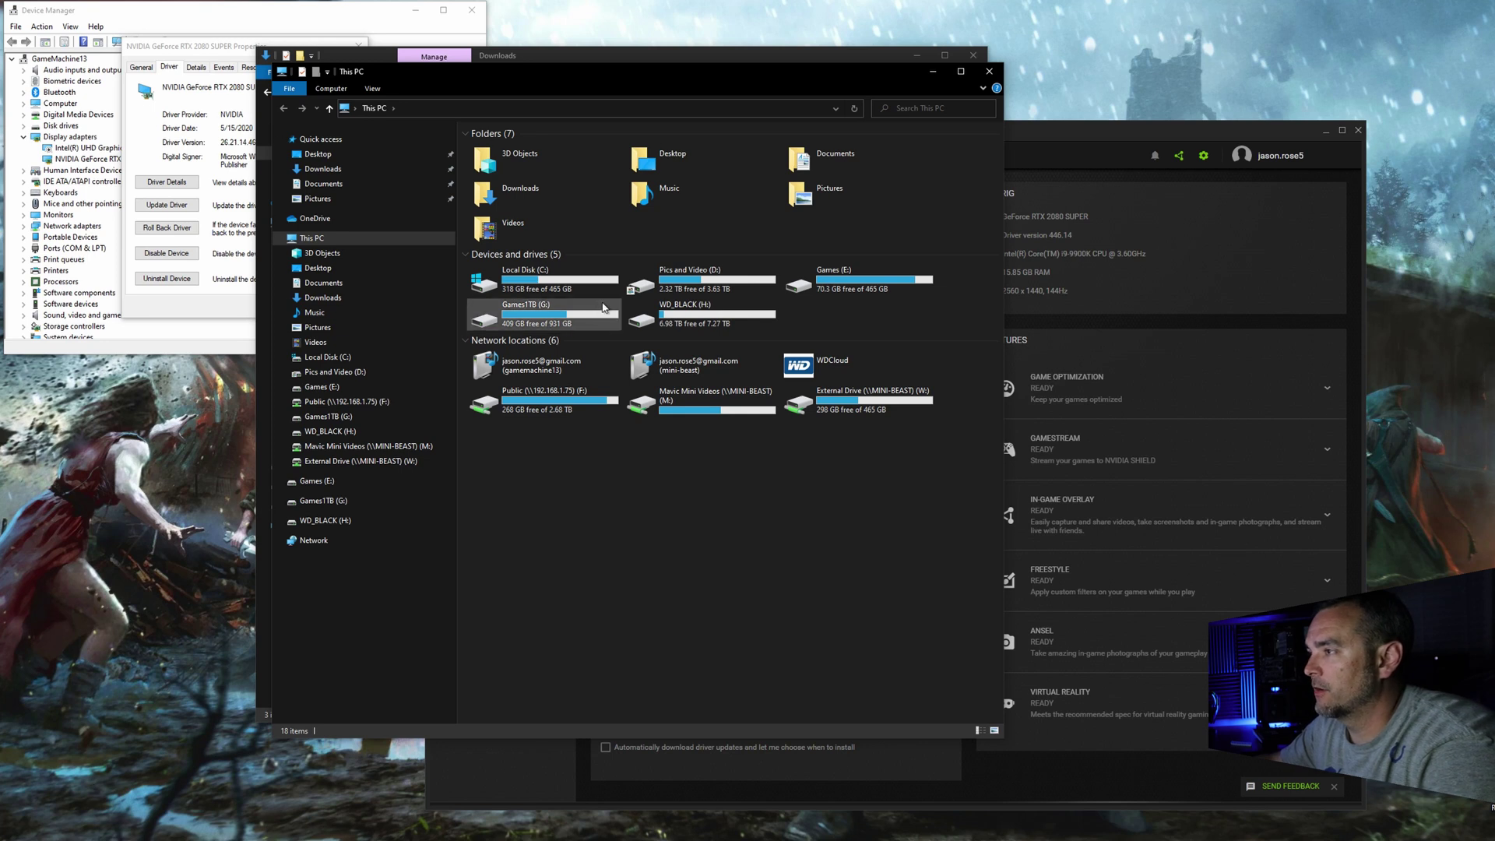
double_click(554, 281)
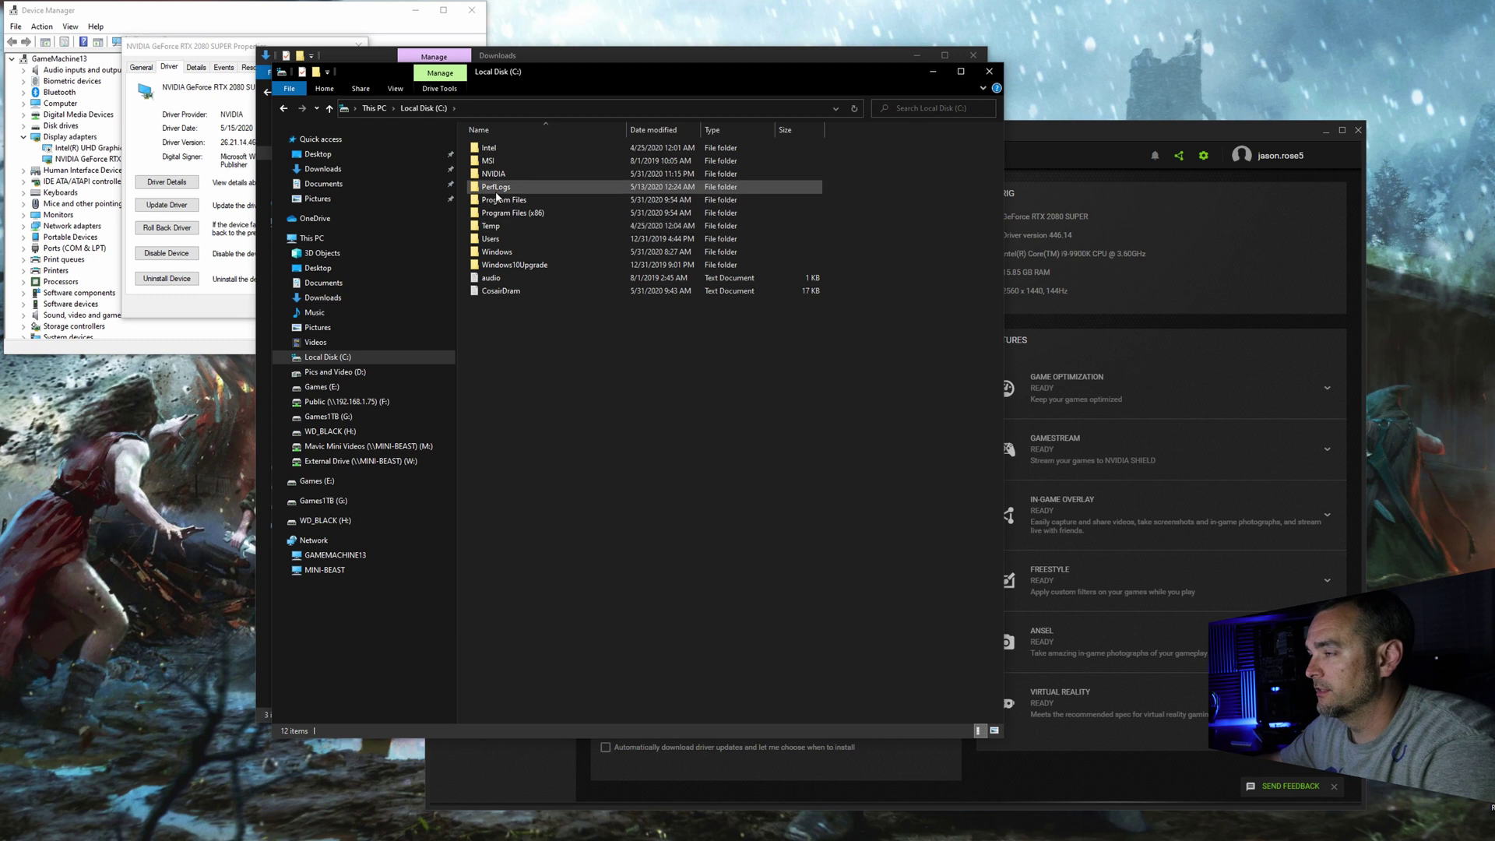
double_click(493, 174)
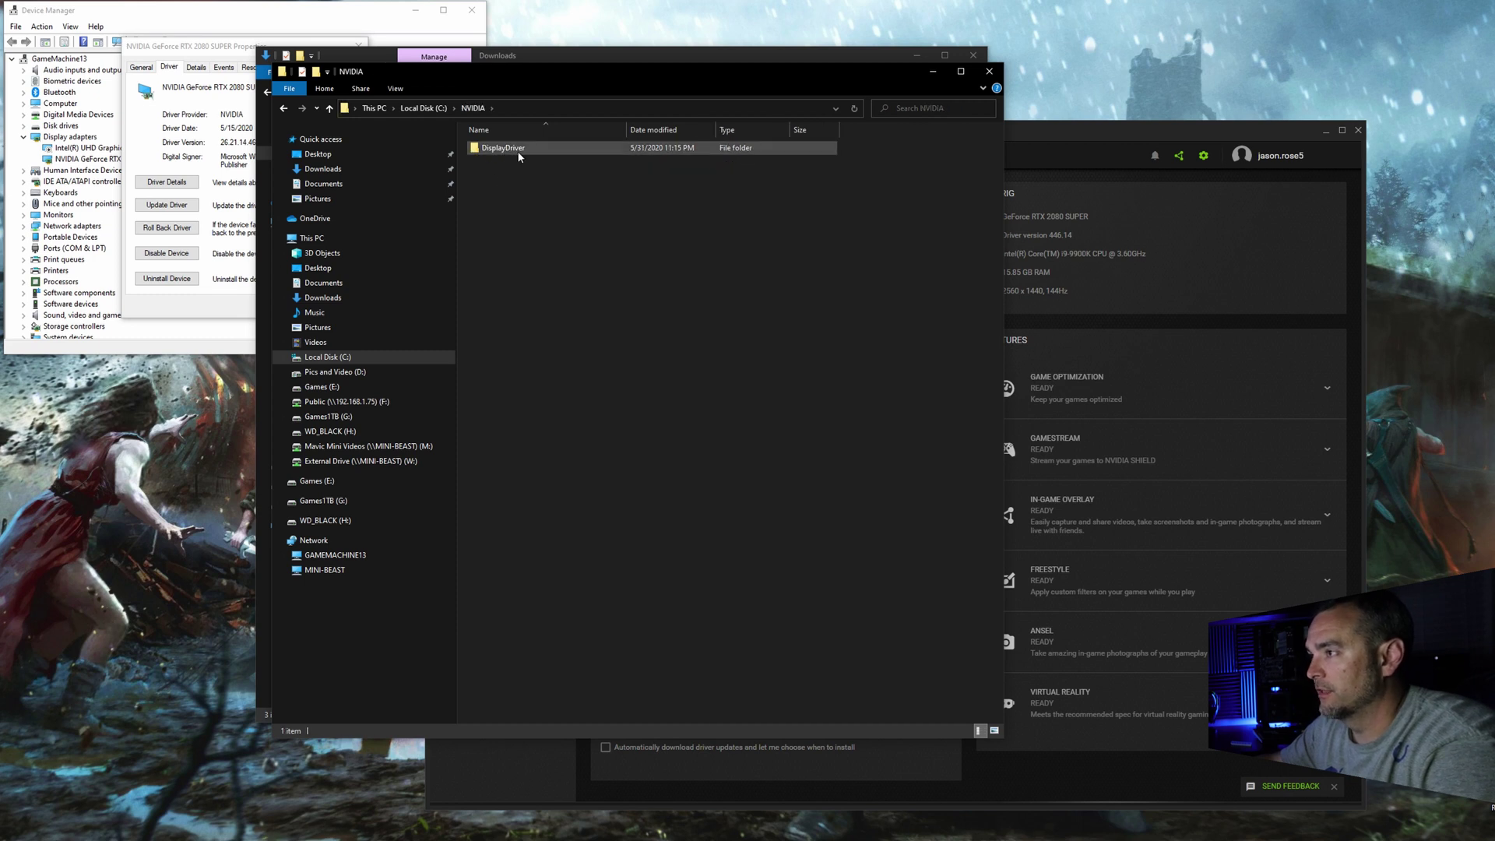
double_click(502, 149)
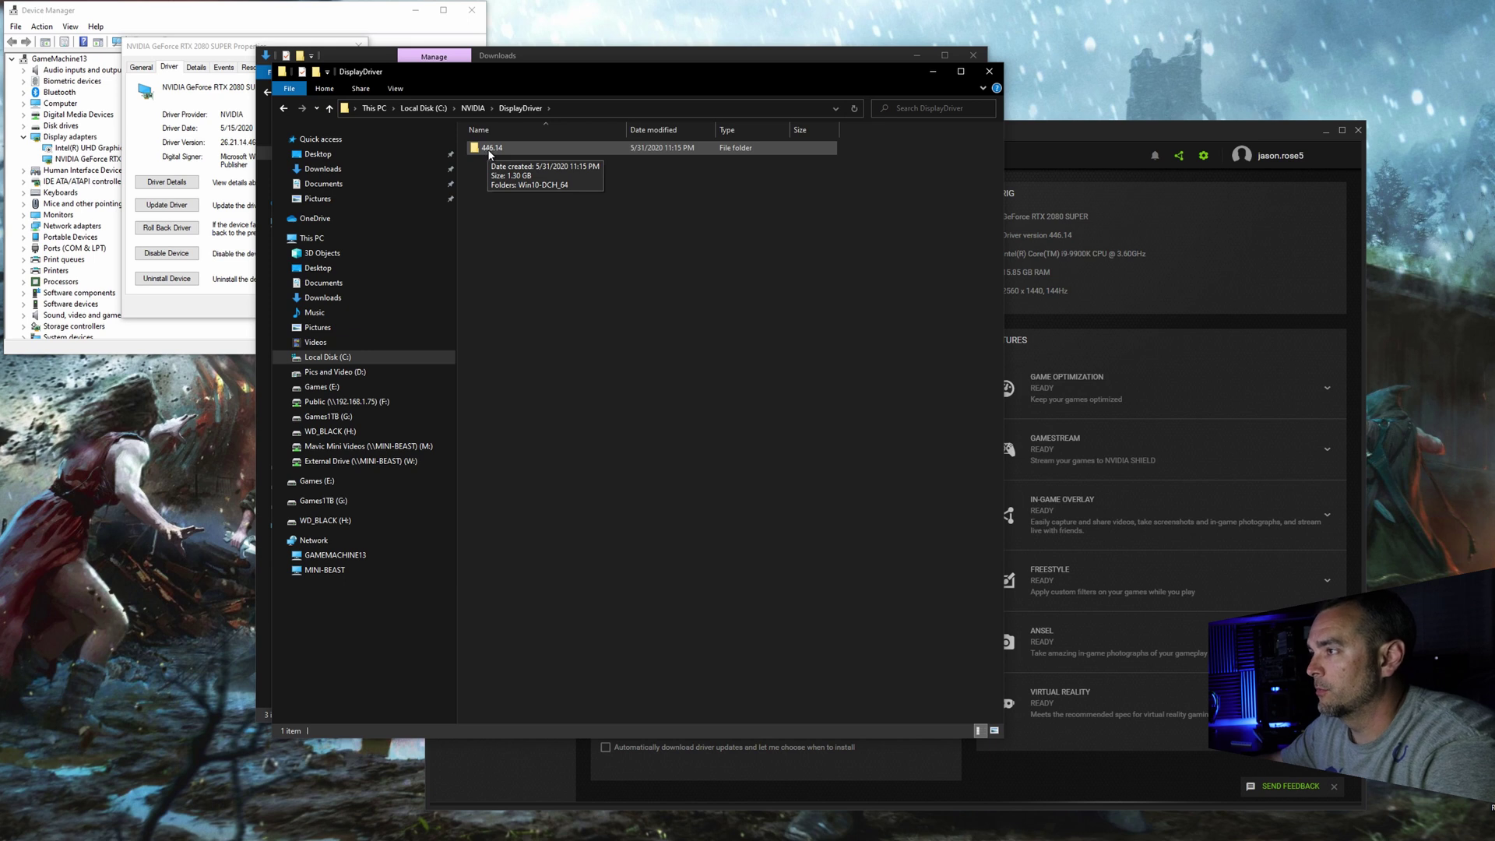
double_click(493, 153)
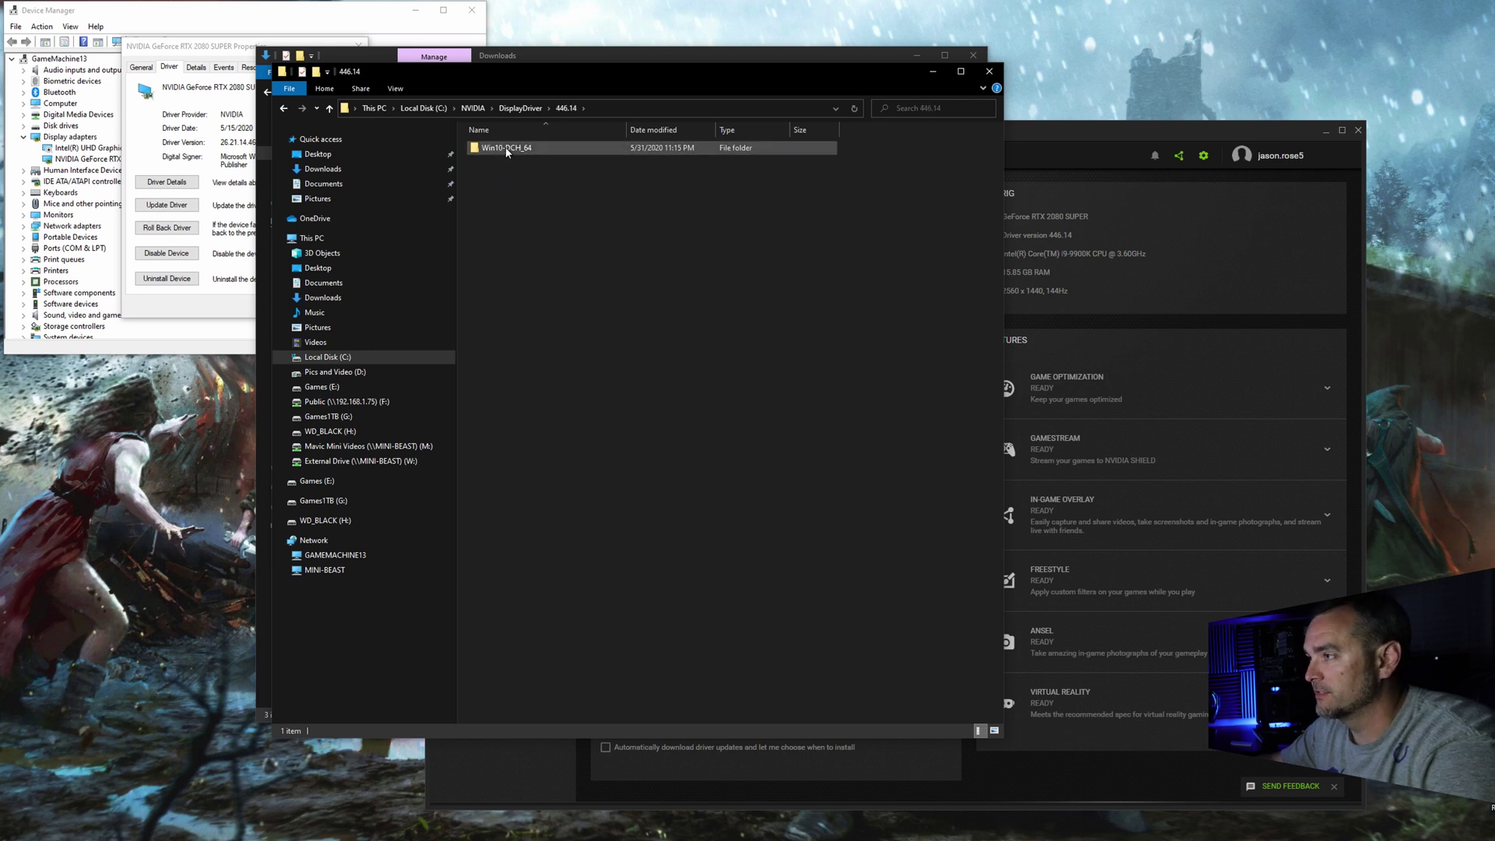
double_click(507, 149)
double_click(502, 149)
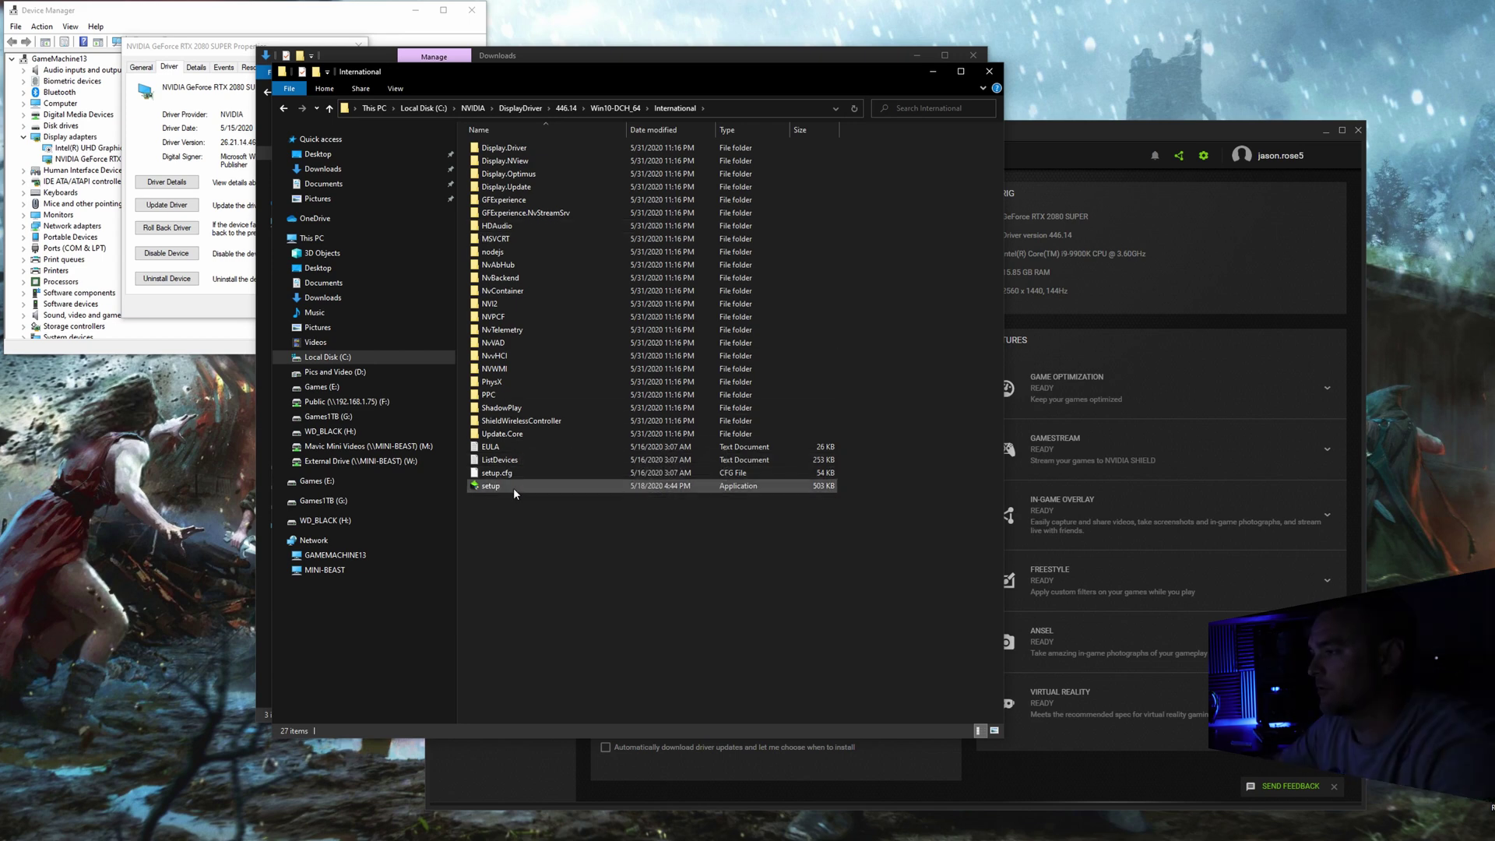
double_click(514, 489)
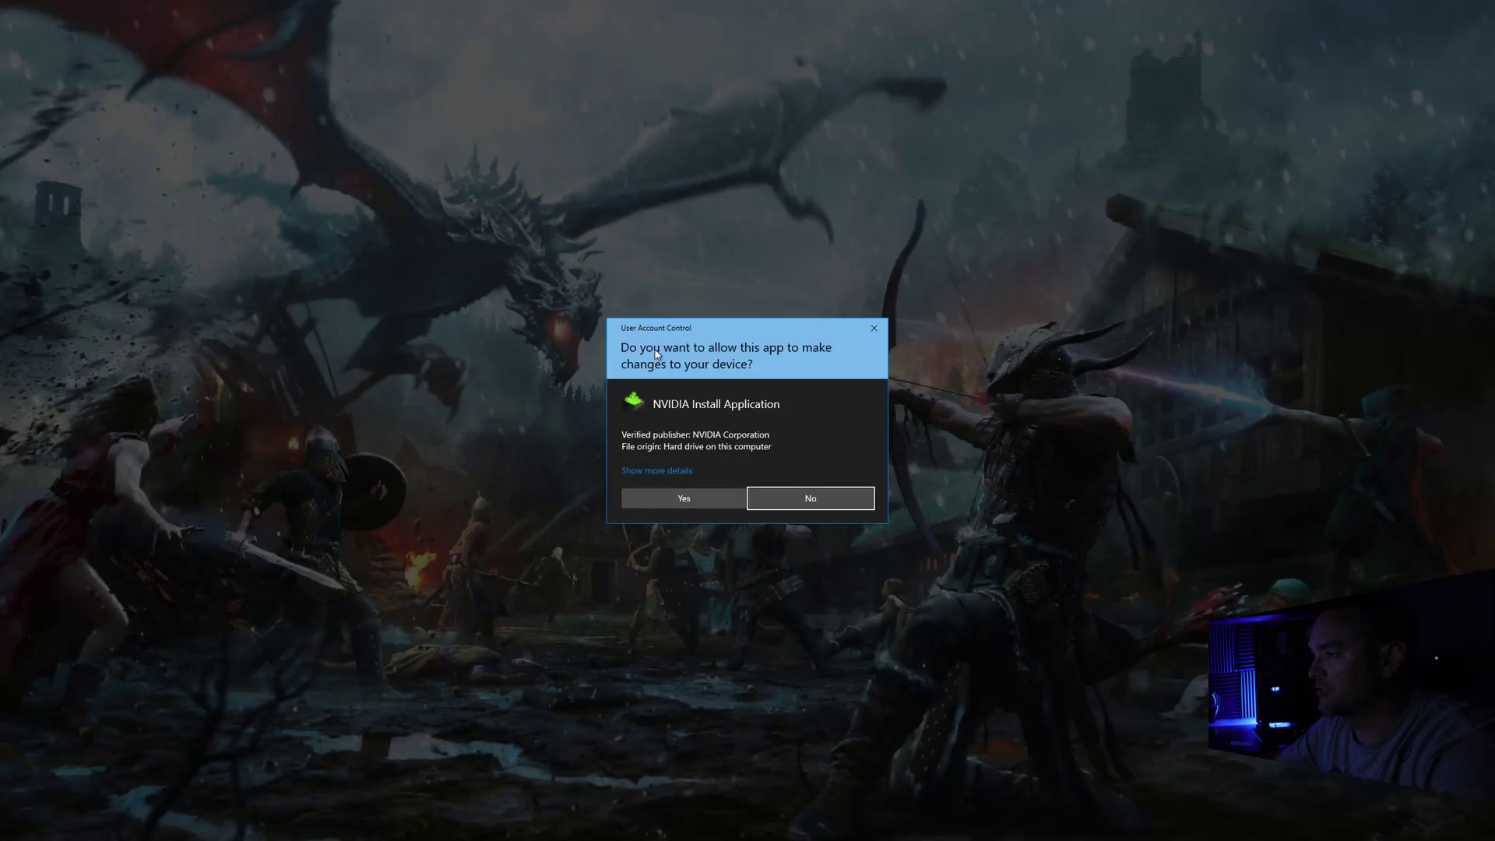
- Allow the NVIDIA Install Application to make changes so driver 446.14 gets installed
left_click(676, 501)
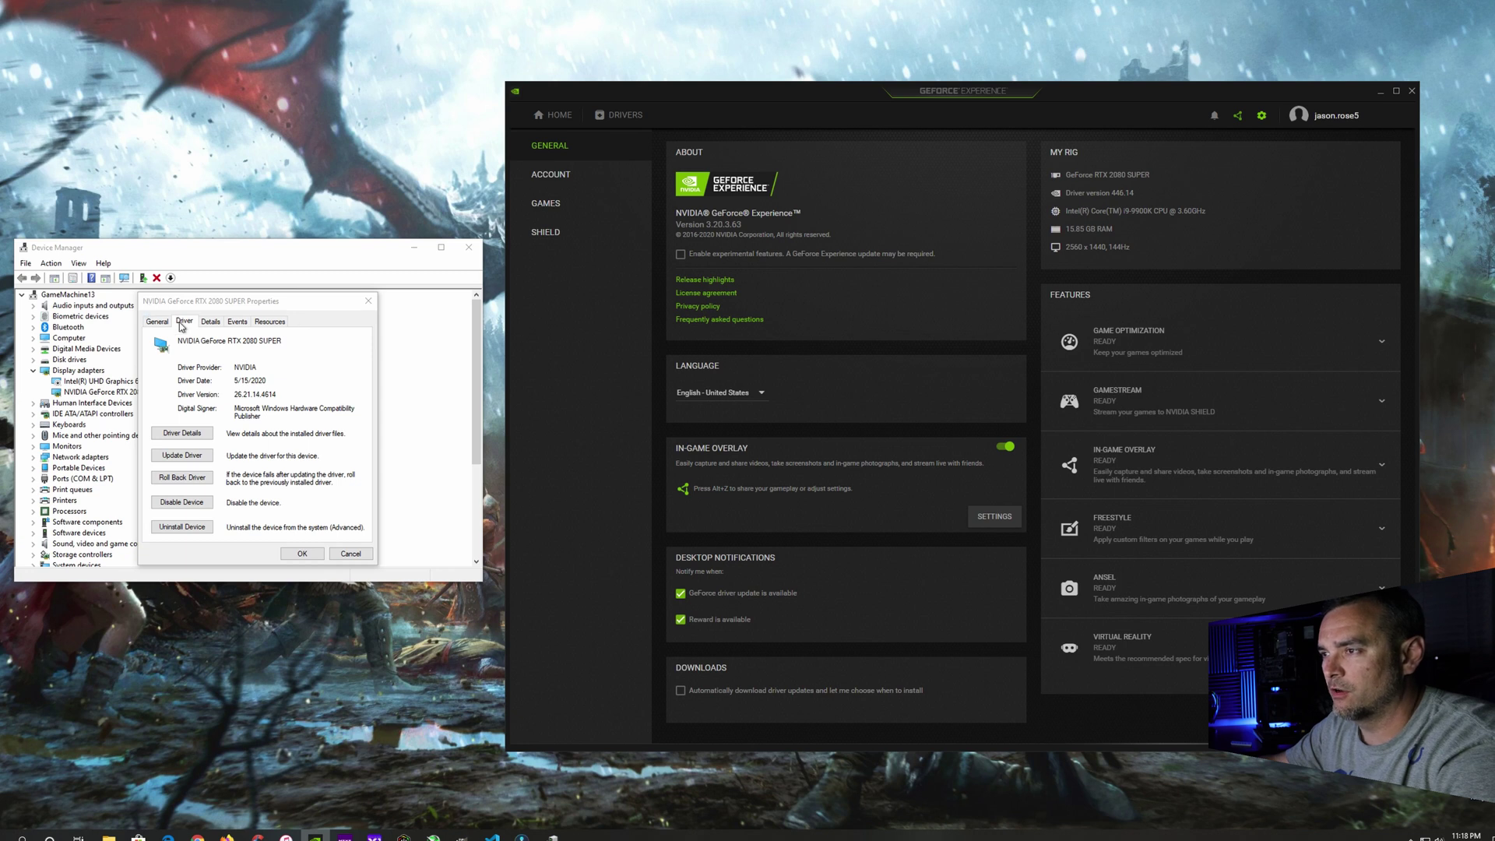
left_click(345, 554)
left_click(127, 392)
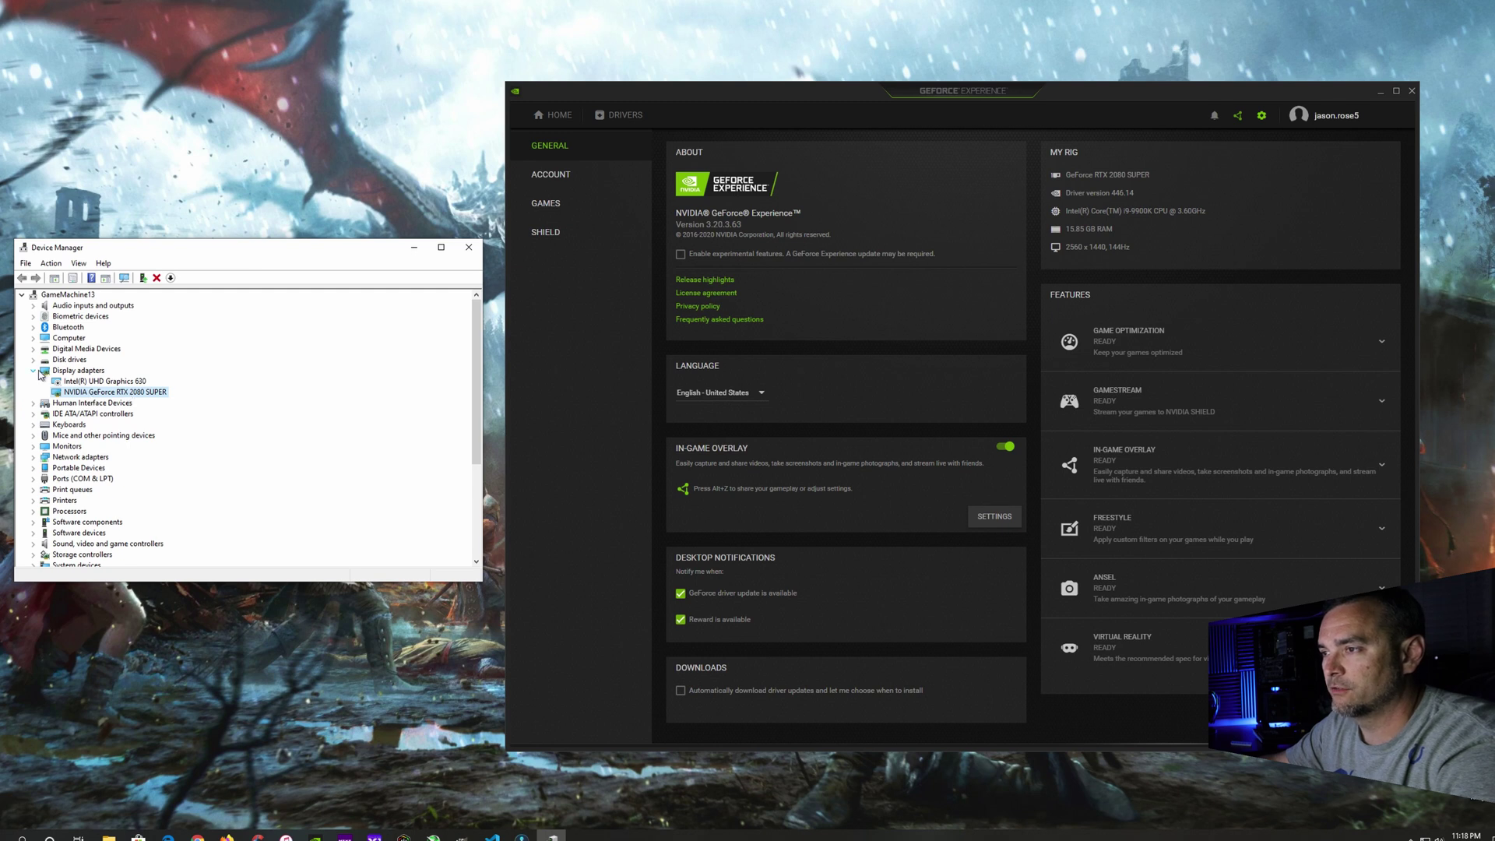
right_click(97, 396)
left_click(139, 463)
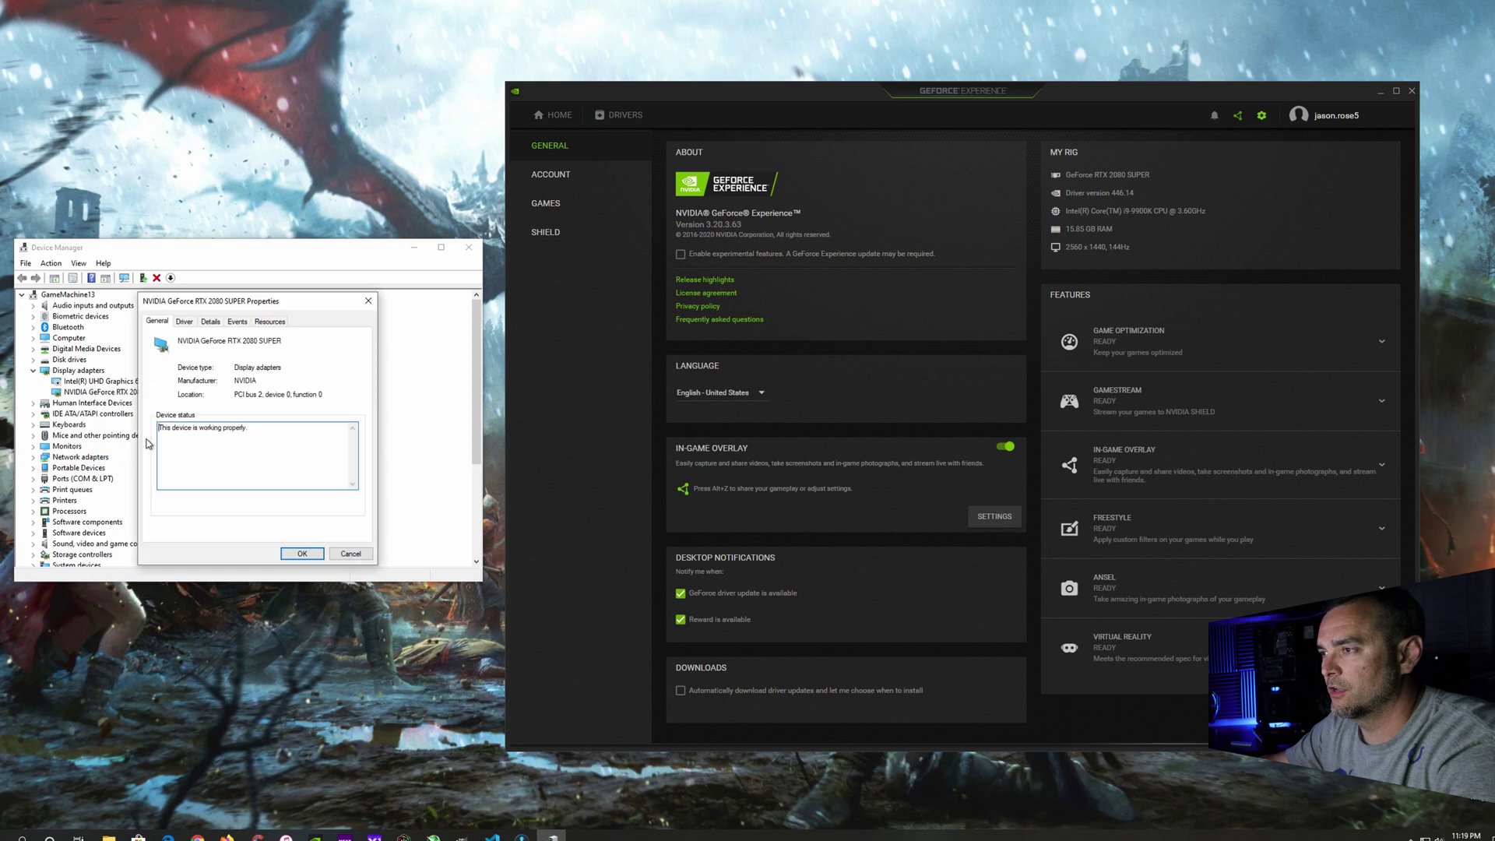
left_click(185, 323)
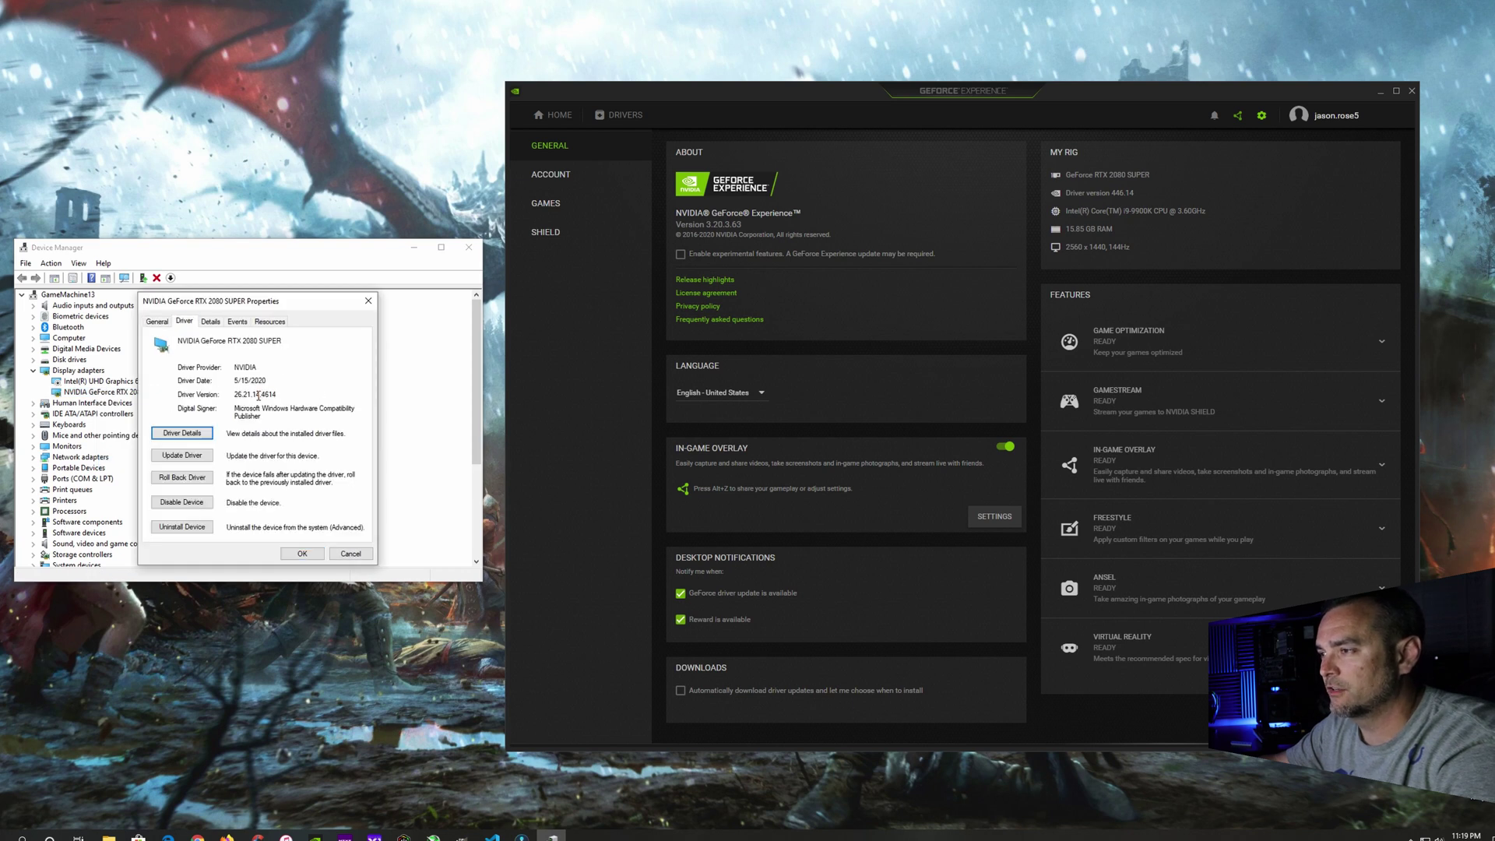